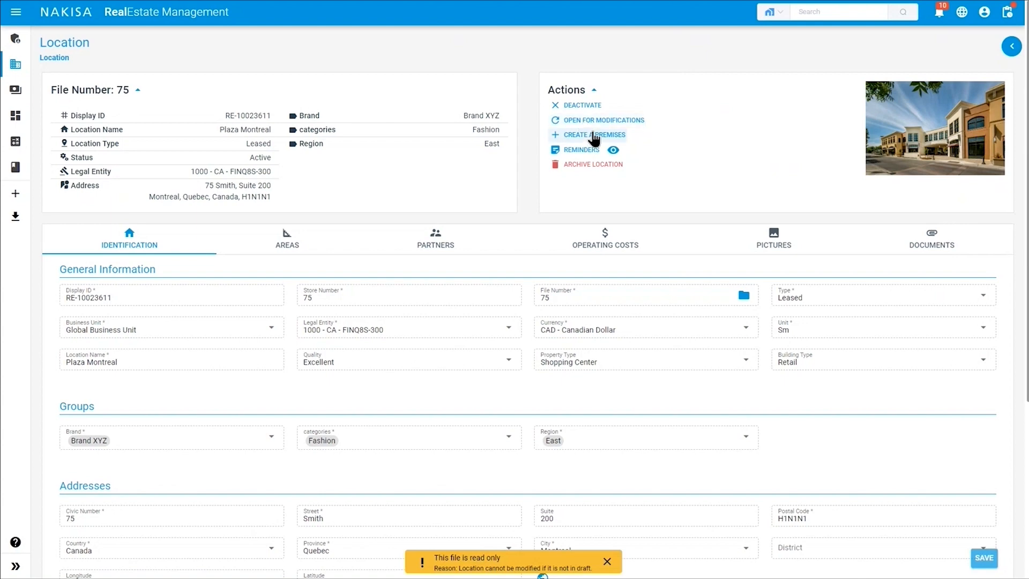
# Start creating a new premises under the Plaza Montreal location, file 75.
pyautogui.click(594, 136)
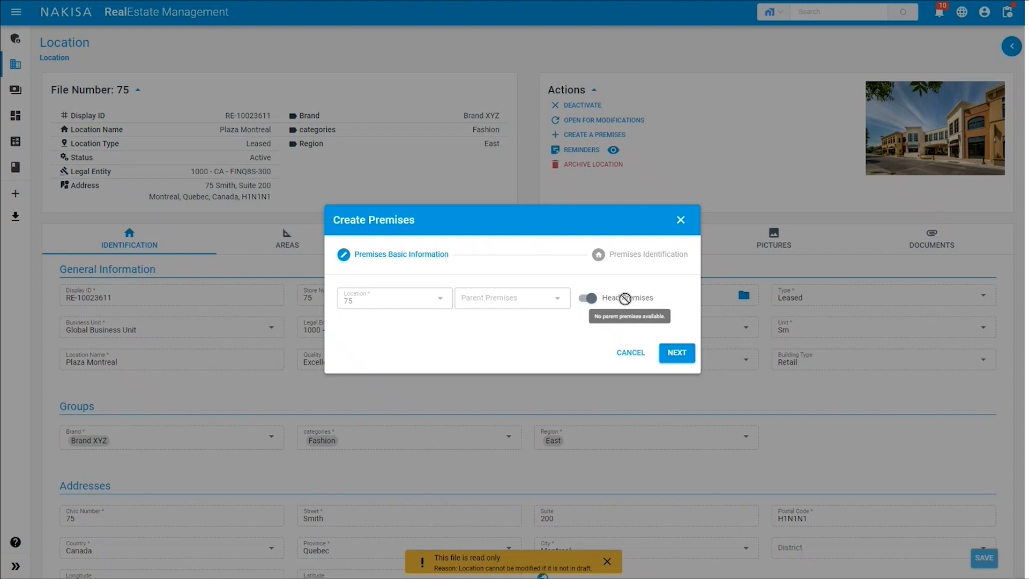
# Keep Location 75 and advance the wizard to Premises Identification.
pyautogui.click(676, 353)
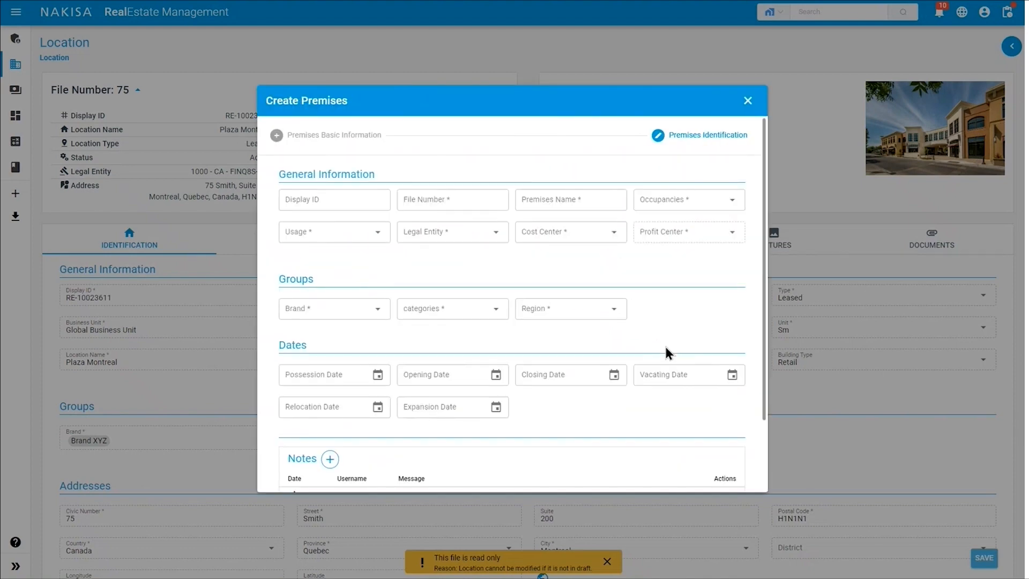
# Enter file number 75 and name 75, with occupancy Occupied and usage Retail.
pyautogui.click(475, 204)
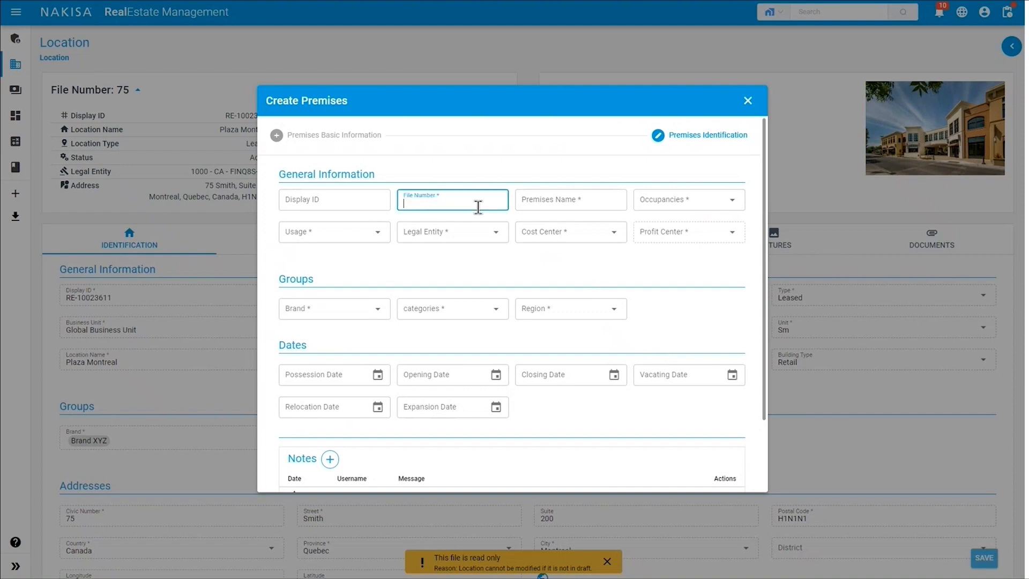
pyautogui.write('75')
pyautogui.click(548, 196)
pyautogui.write('75')
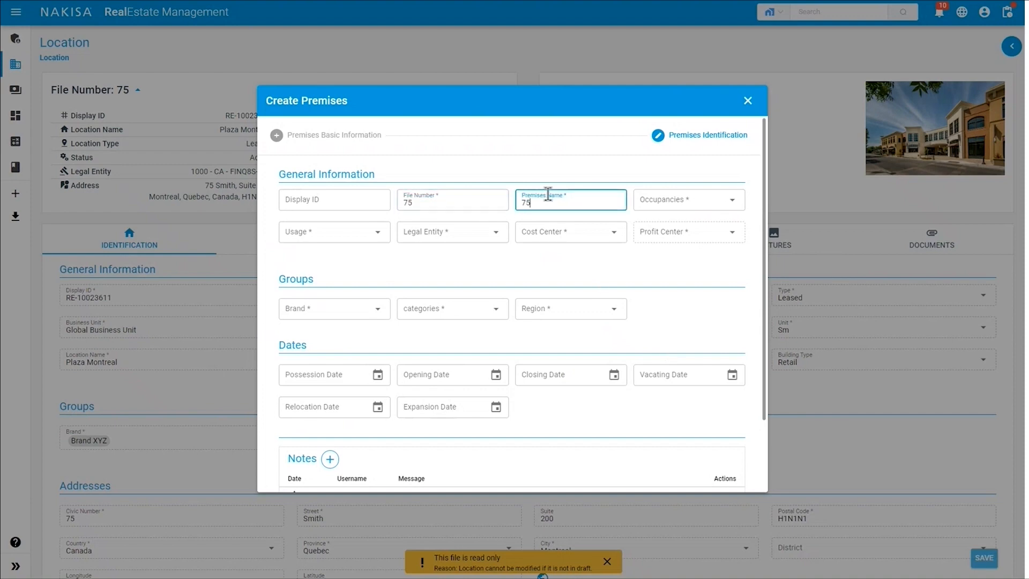
pyautogui.click(669, 207)
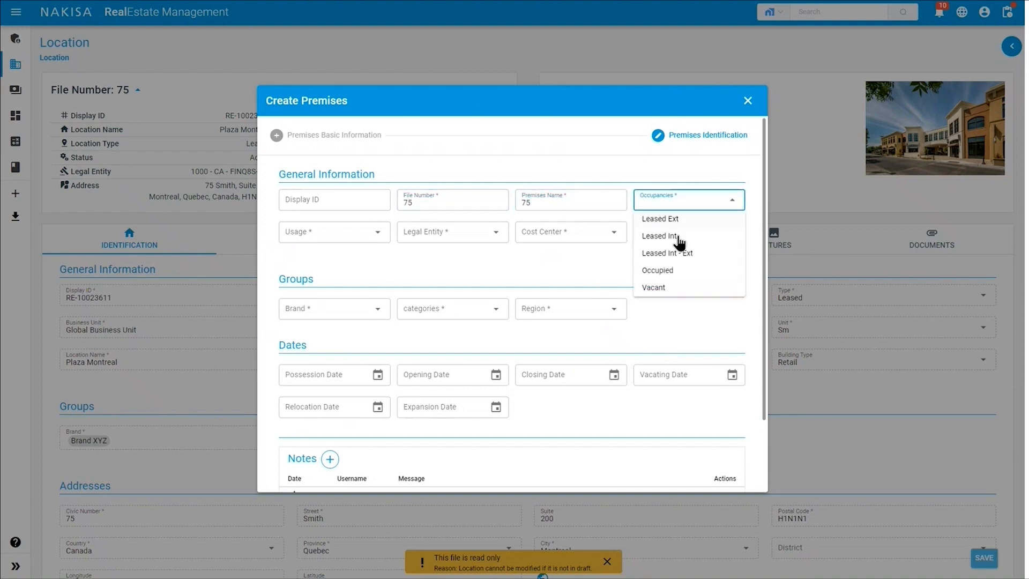
pyautogui.click(668, 271)
pyautogui.click(333, 239)
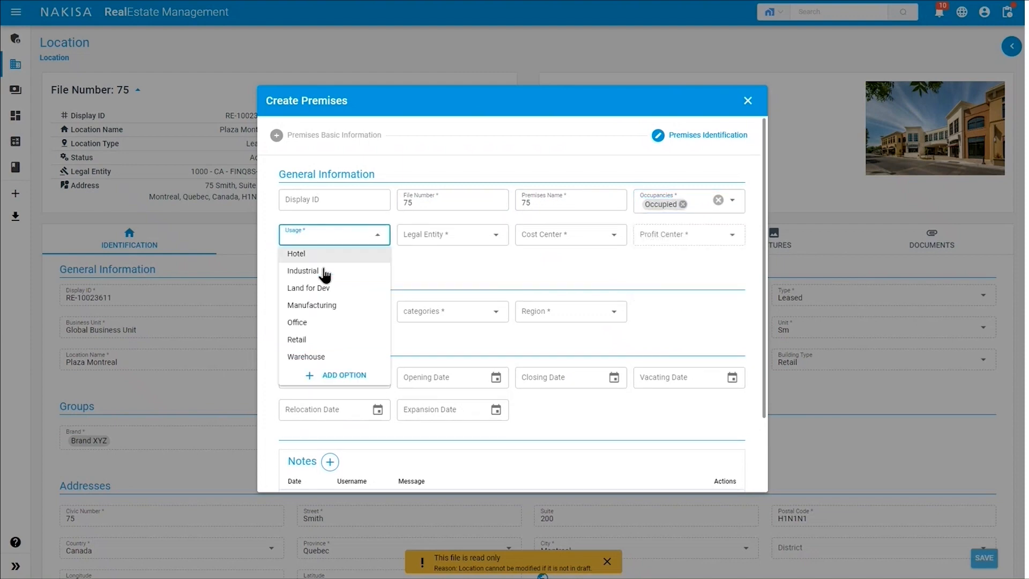
pyautogui.click(317, 340)
# Set legal entity 1000 - CA - FINQ8S-300, cost center Operations Nakisa Canada, profit center CXR Canada PC1.
pyautogui.click(470, 234)
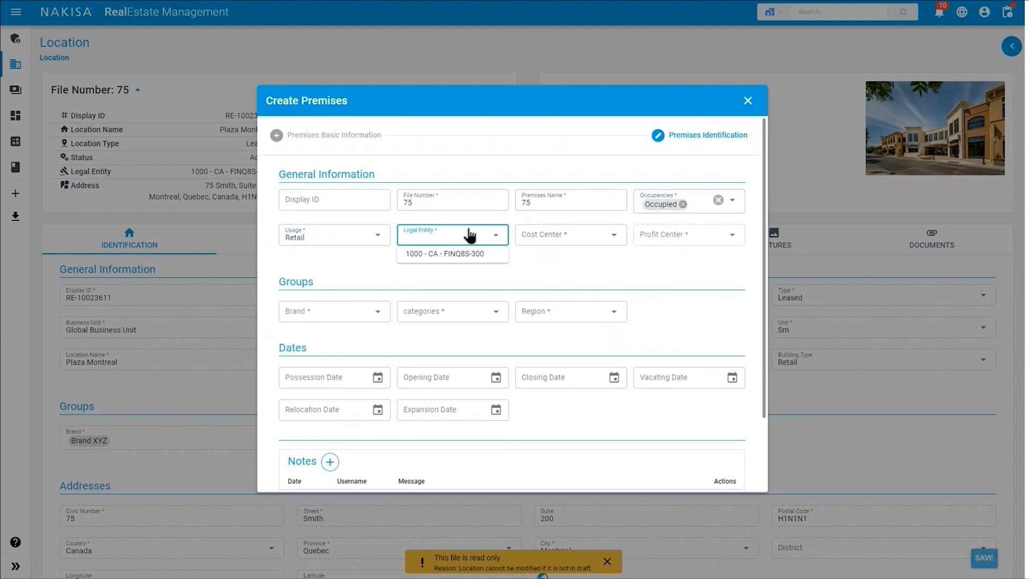
pyautogui.click(458, 254)
pyautogui.click(578, 236)
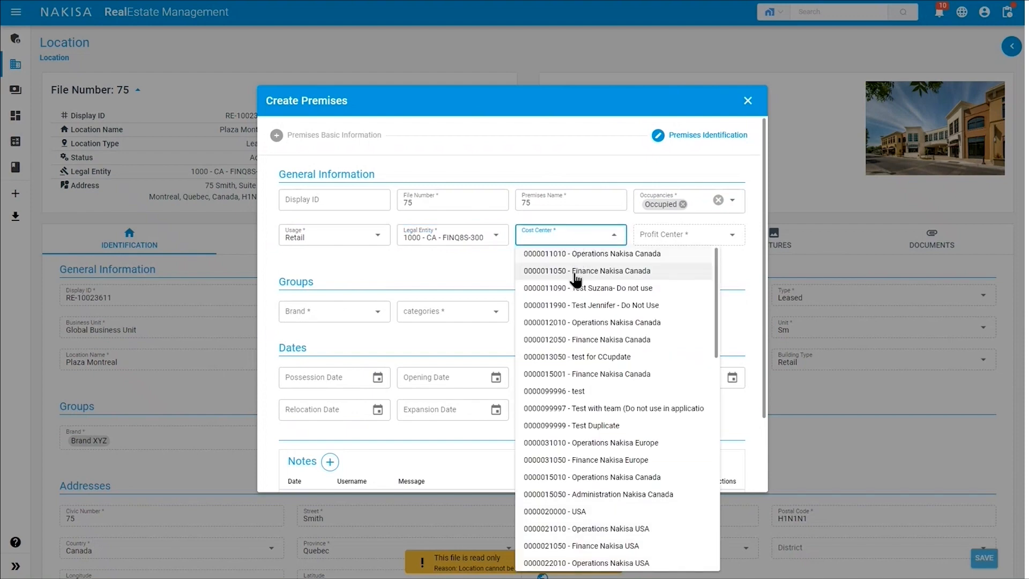
pyautogui.click(576, 254)
pyautogui.click(662, 235)
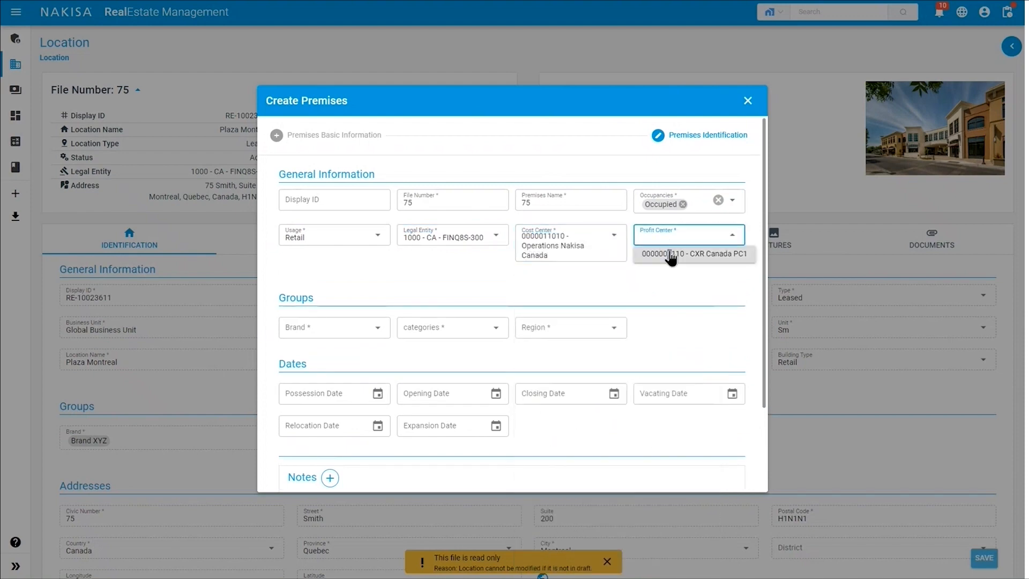
pyautogui.click(671, 255)
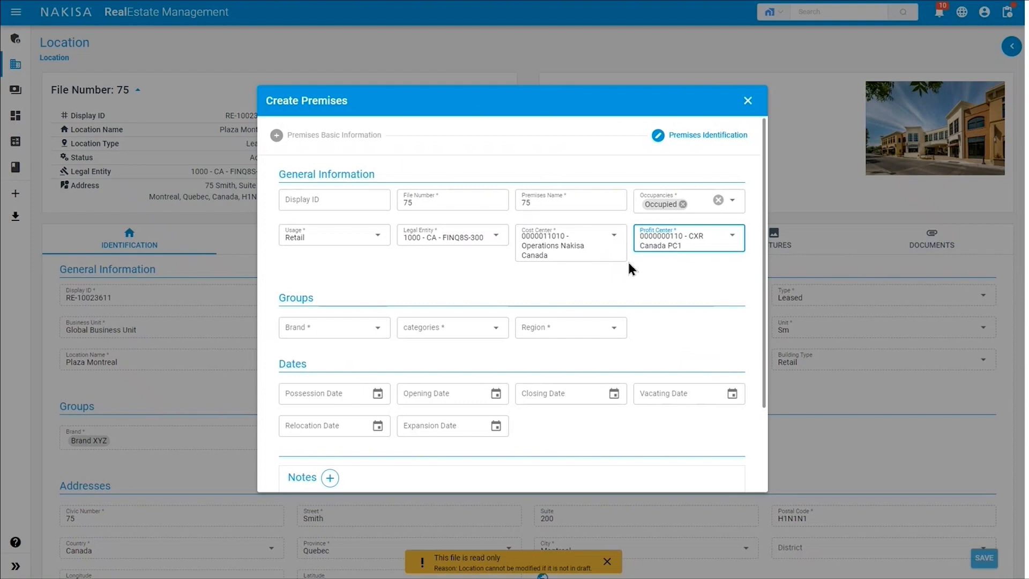
# Set brand to Brand XYZ, category to Fashion and region to East.
pyautogui.click(365, 328)
pyautogui.click(316, 347)
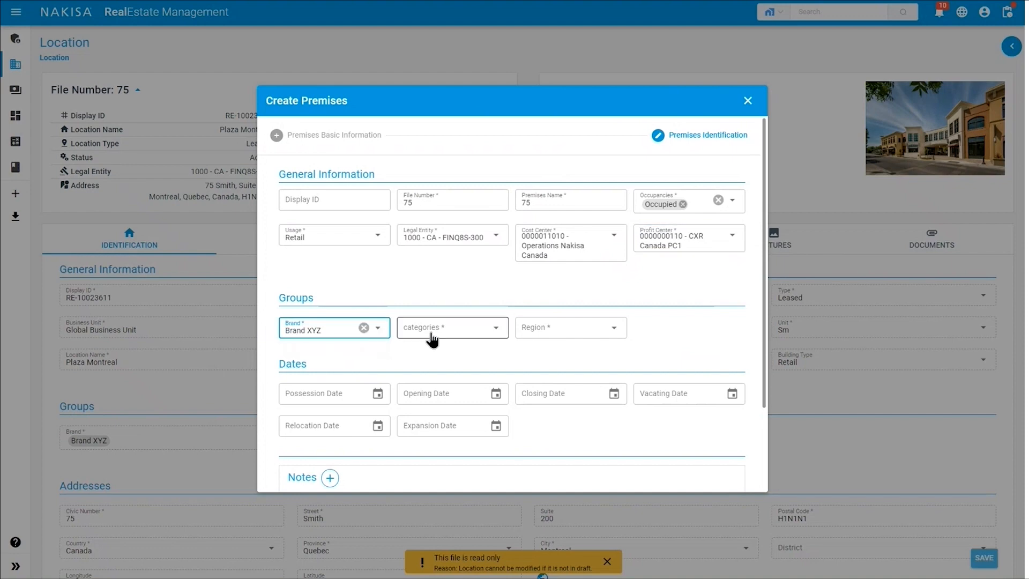
pyautogui.click(431, 329)
pyautogui.click(436, 348)
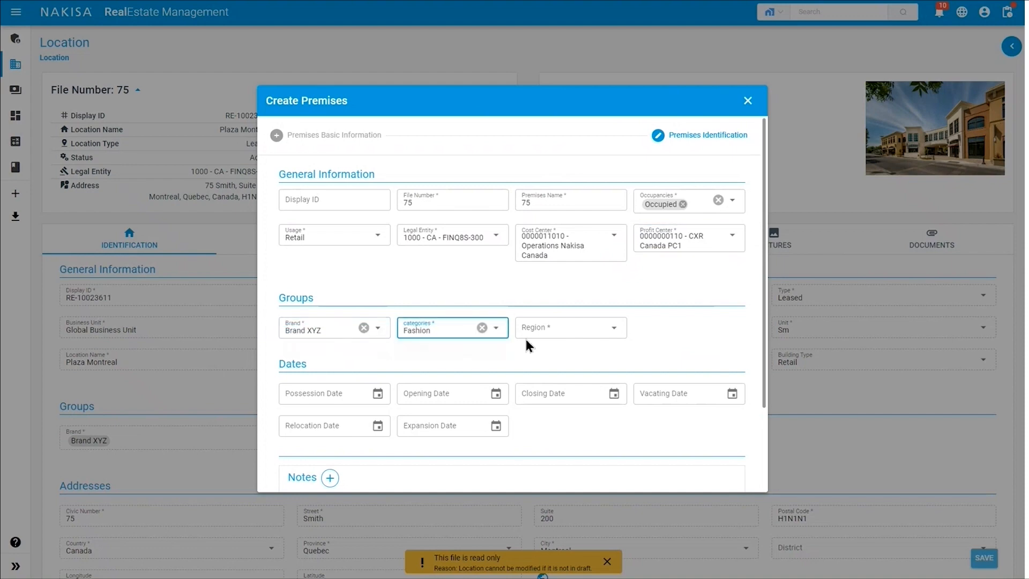
pyautogui.click(554, 328)
pyautogui.click(553, 349)
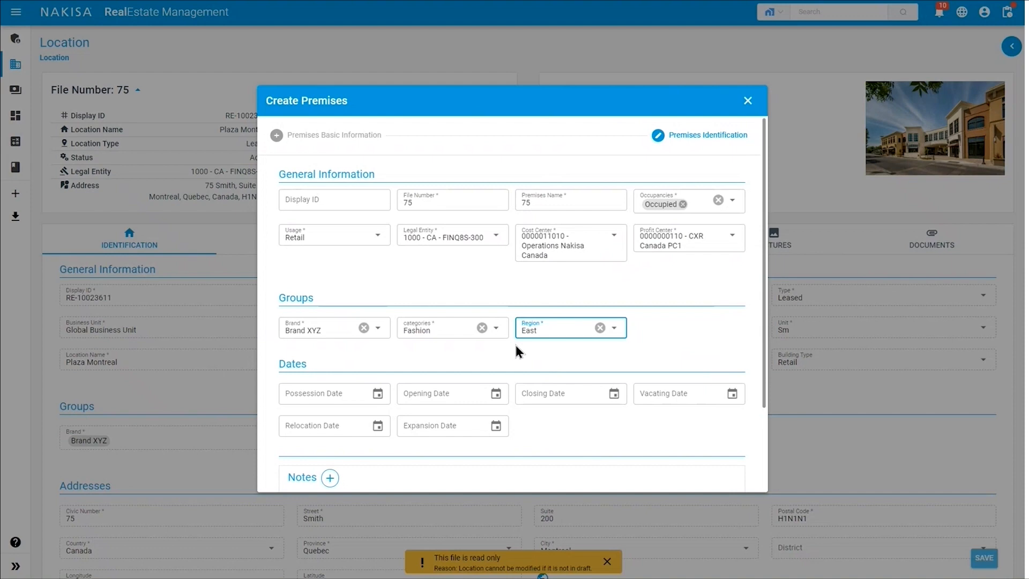
pyautogui.click(450, 393)
# Set opening date 2020-01-01 and closing date 2025-12-31.
pyautogui.write('2020-01-01')
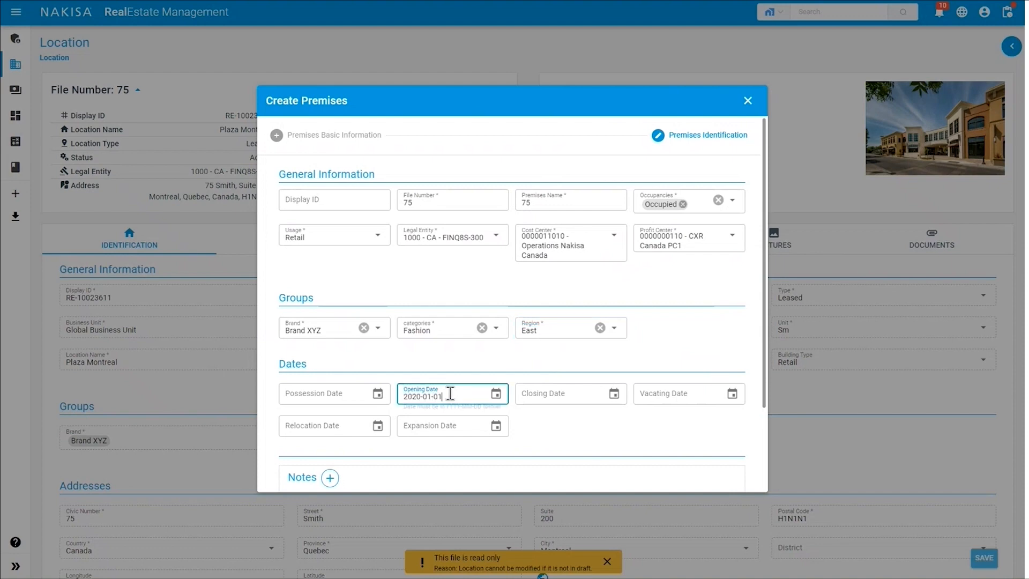
pyautogui.press('Tab')
pyautogui.write('2020')
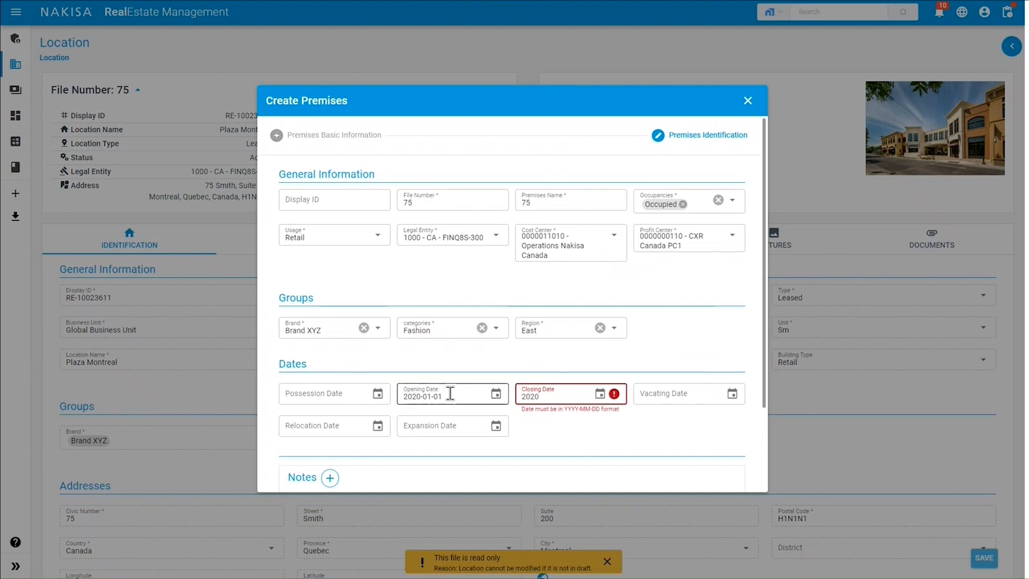
pyautogui.press('BackSpace')
pyautogui.write('5-12-31')
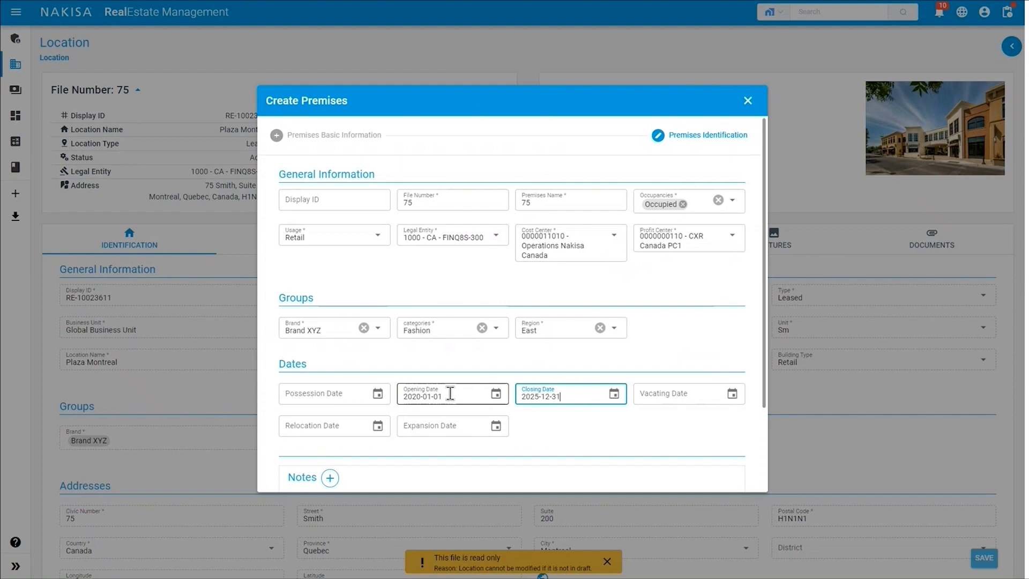
# Add and save a premises note reading 'notes'.
pyautogui.scroll(-2, 450, 396)
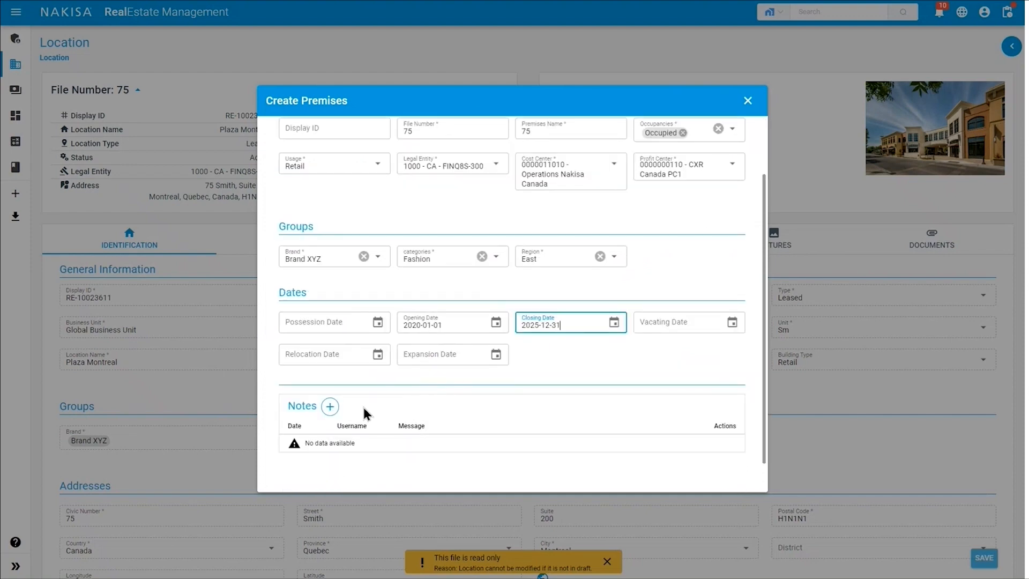
pyautogui.click(330, 407)
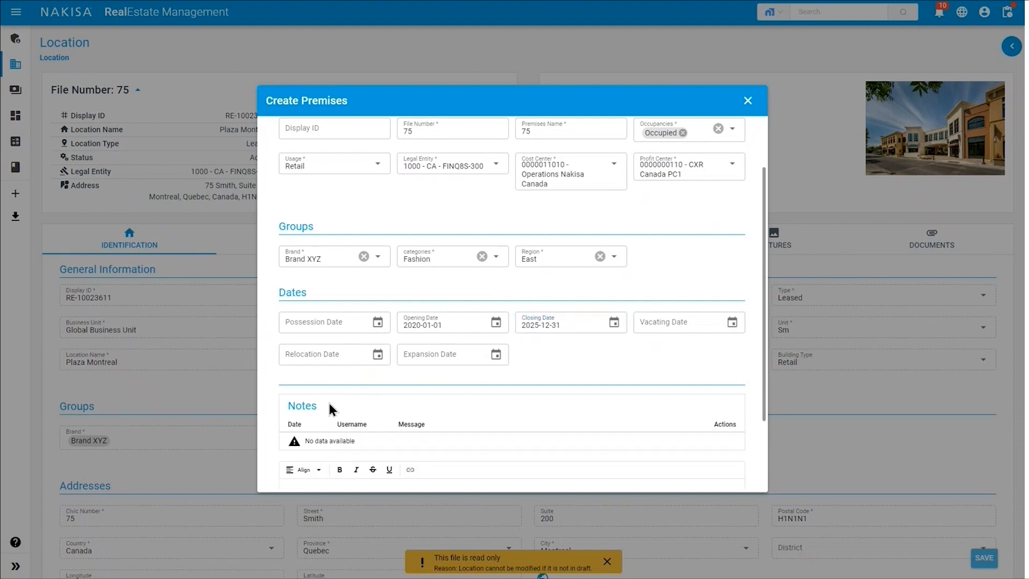
pyautogui.scroll(-2, 329, 399)
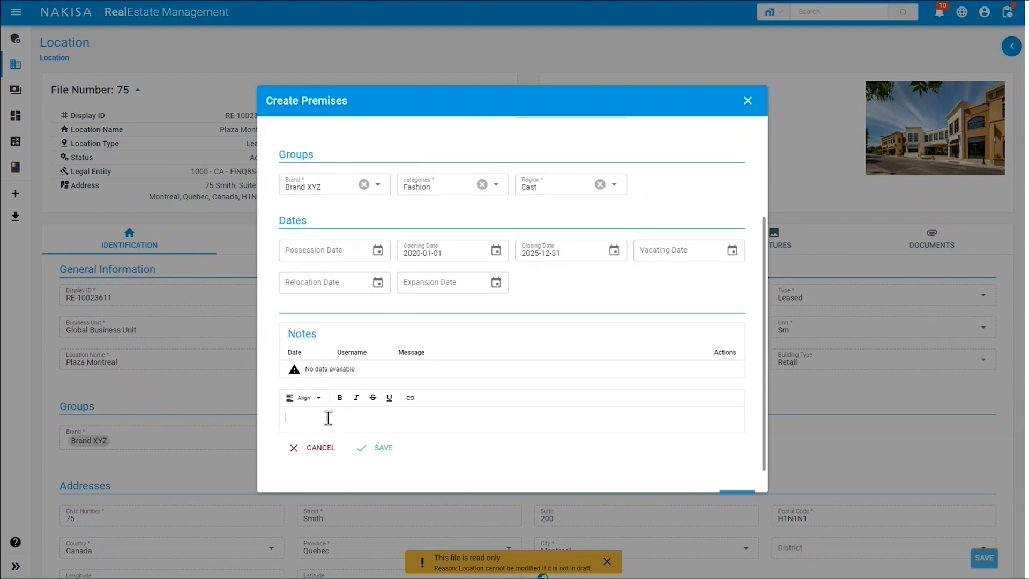
pyautogui.write('notes')
pyautogui.click(383, 450)
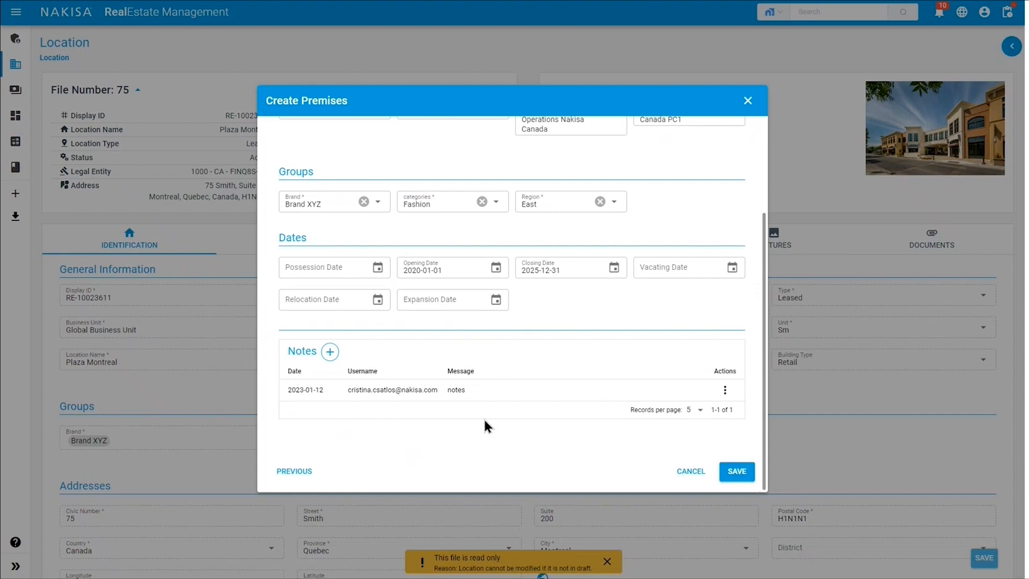
pyautogui.click(725, 390)
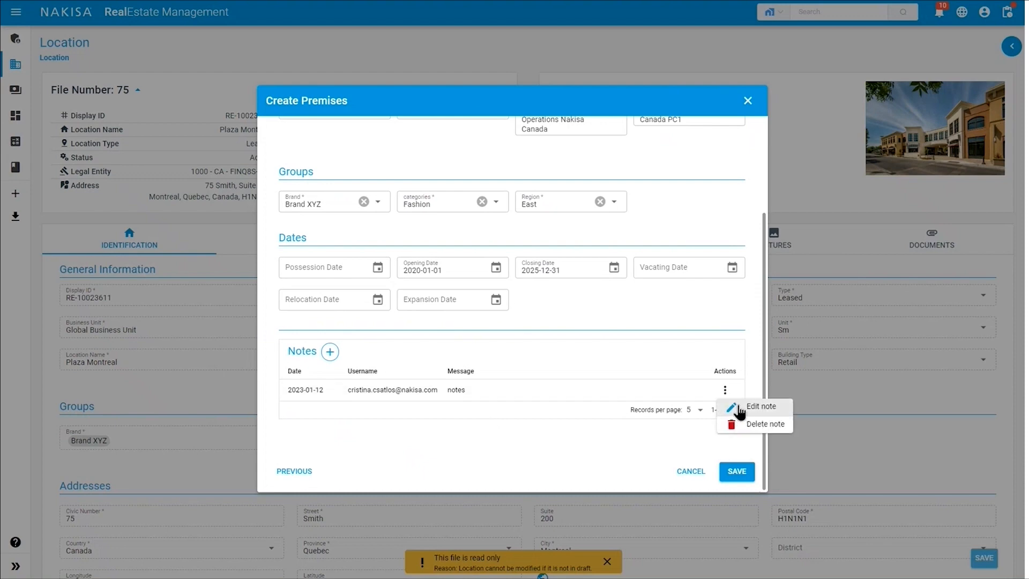
pyautogui.click(643, 434)
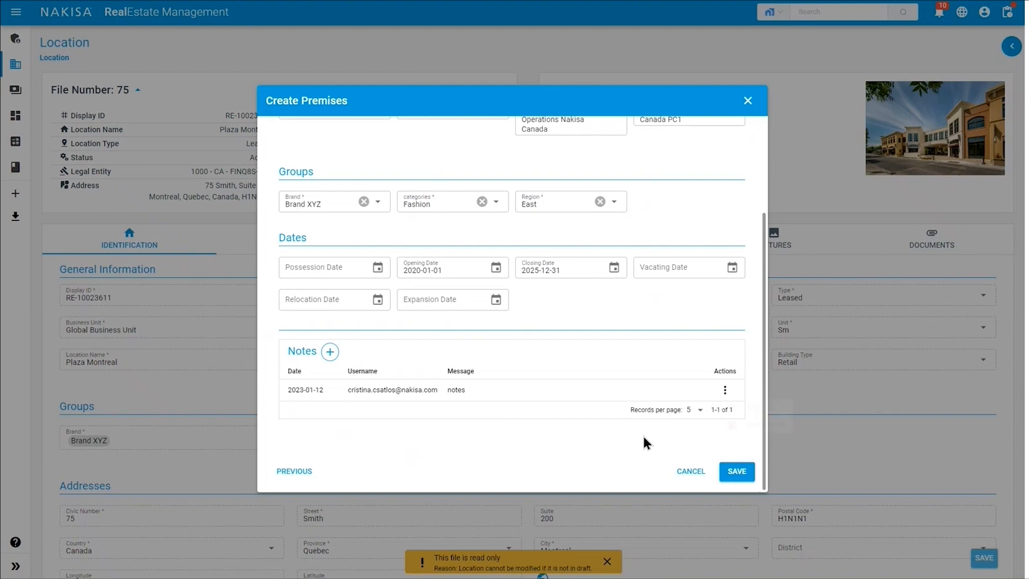
# Save premises 75-75 as a draft and view its empty Areas list.
pyautogui.click(736, 473)
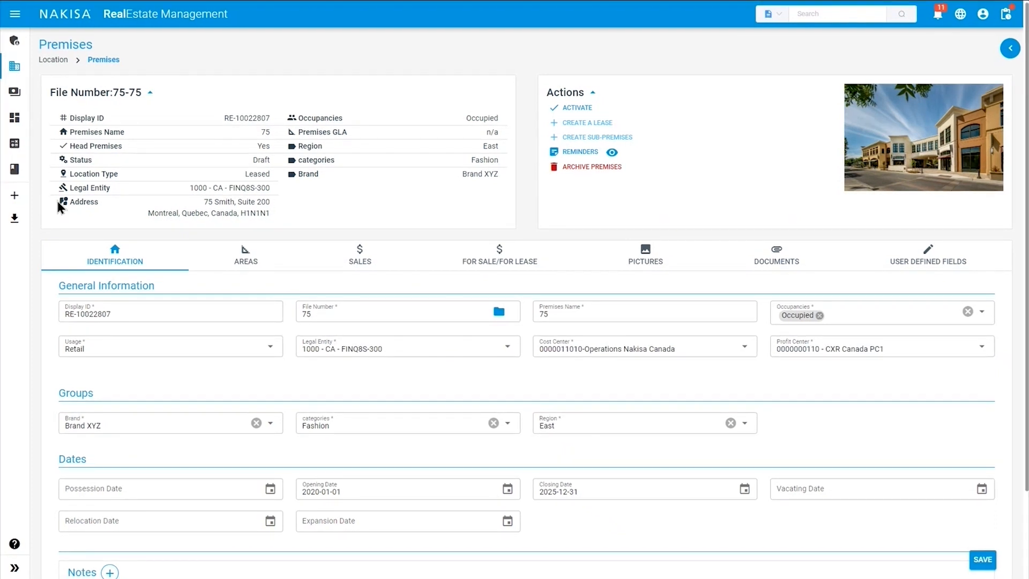
pyautogui.click(237, 258)
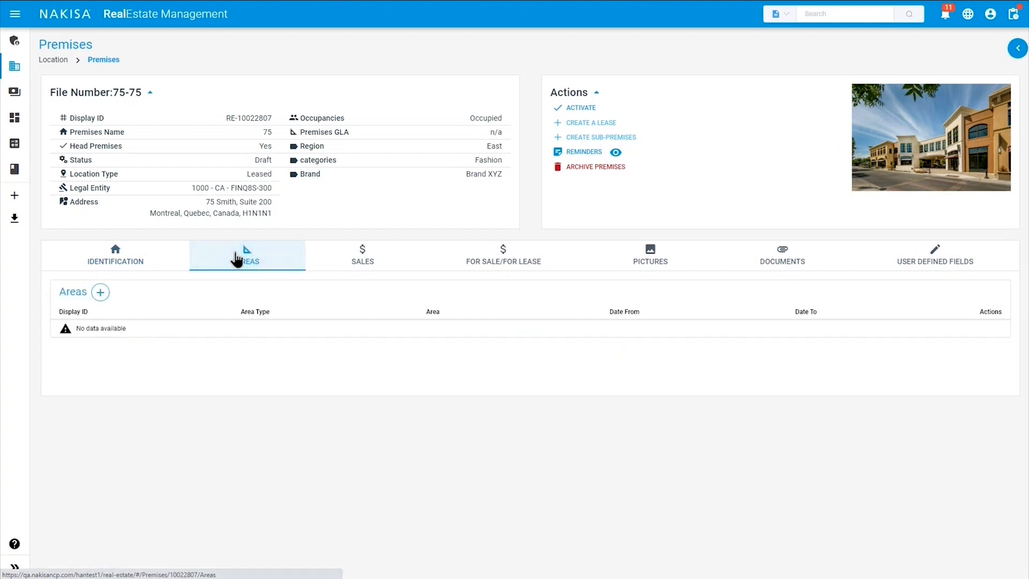
# Begin a new area with type Retail and source Lease.
pyautogui.click(101, 292)
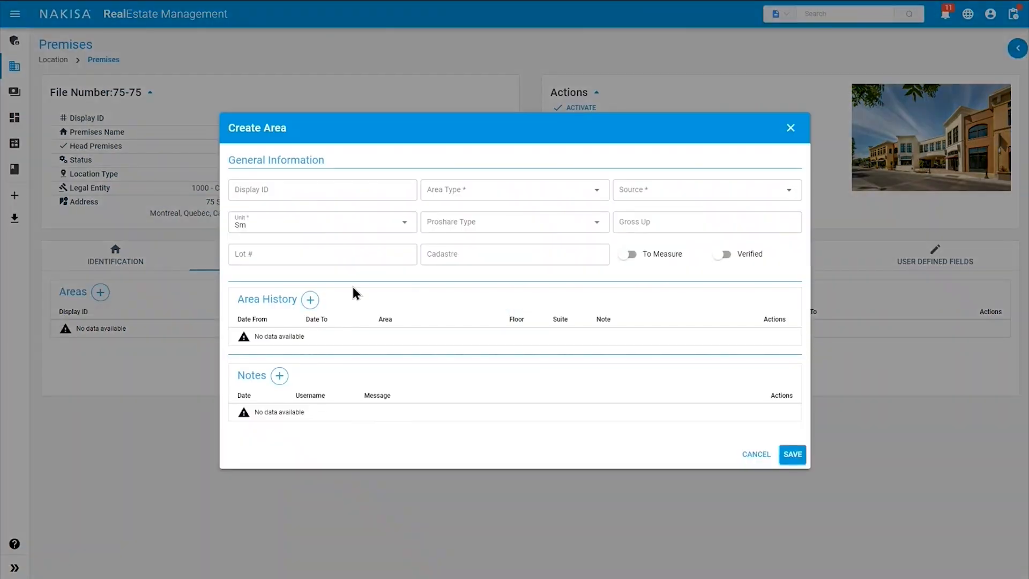
pyautogui.click(490, 194)
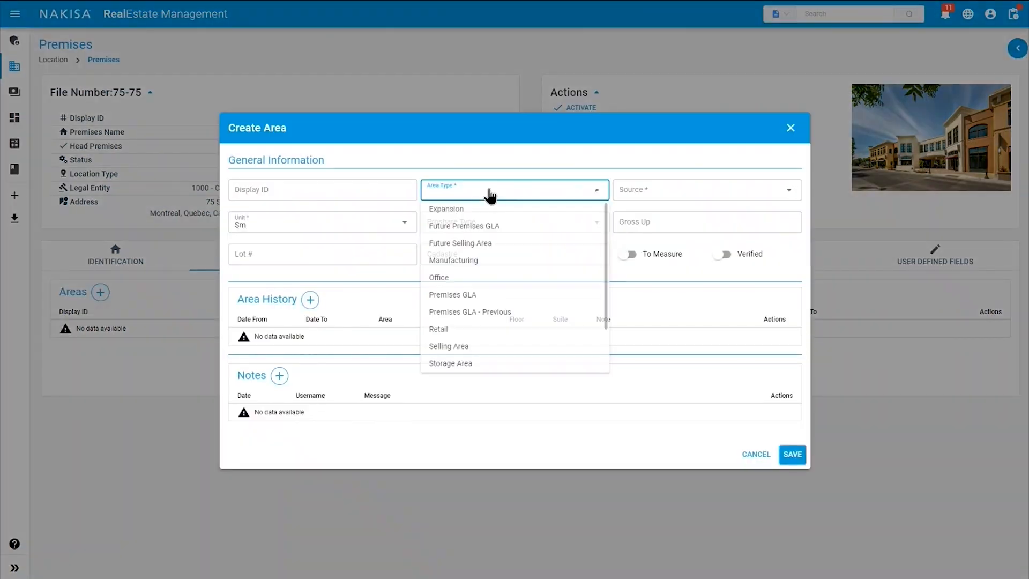
pyautogui.click(470, 330)
pyautogui.click(654, 197)
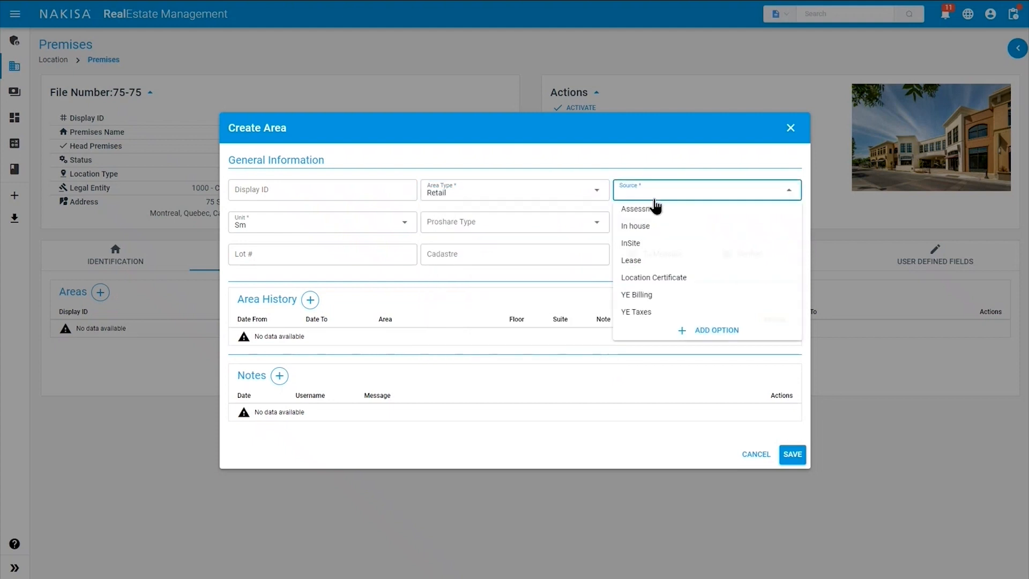
pyautogui.click(643, 262)
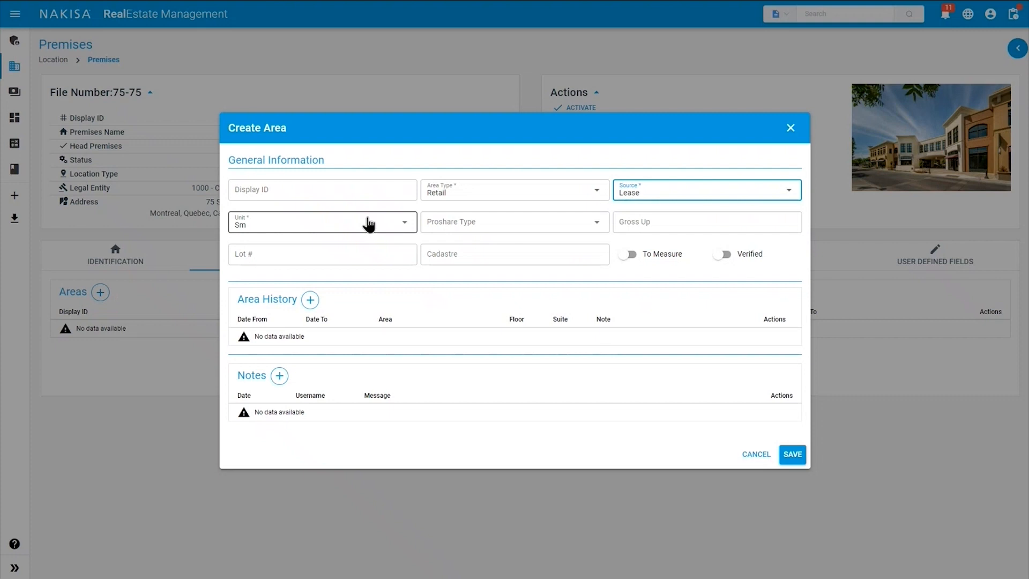
# Add an area history row of 25,000 Sm, discard the empty note, and save the area.
pyautogui.click(310, 300)
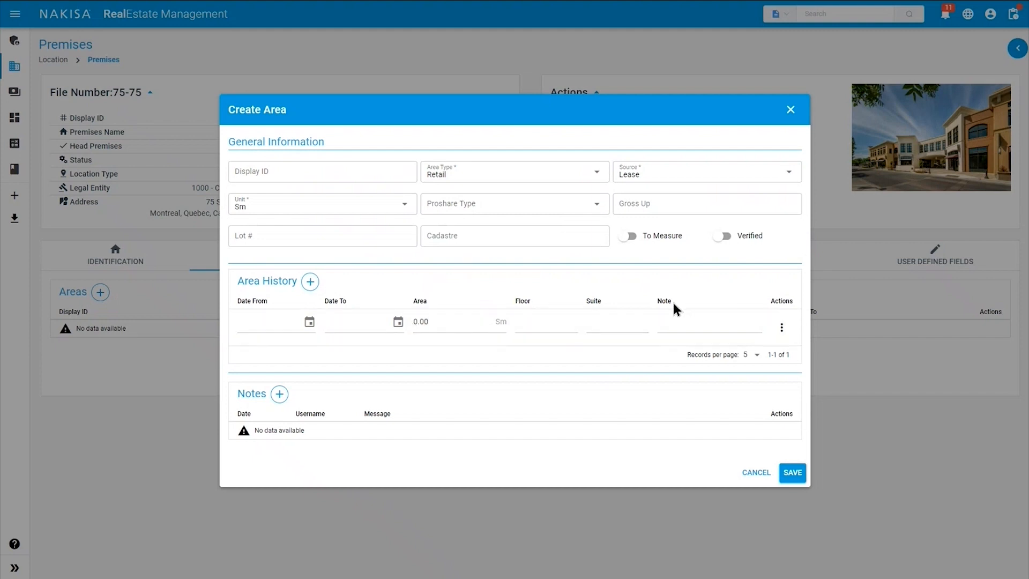
pyautogui.click(448, 322)
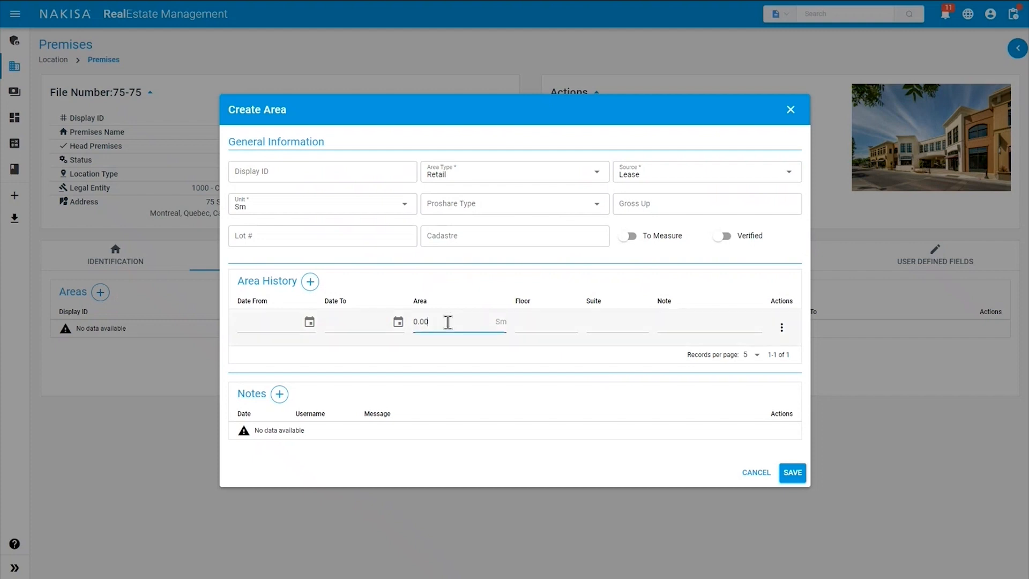
pyautogui.write('25,')
pyautogui.write('000')
pyautogui.click(279, 394)
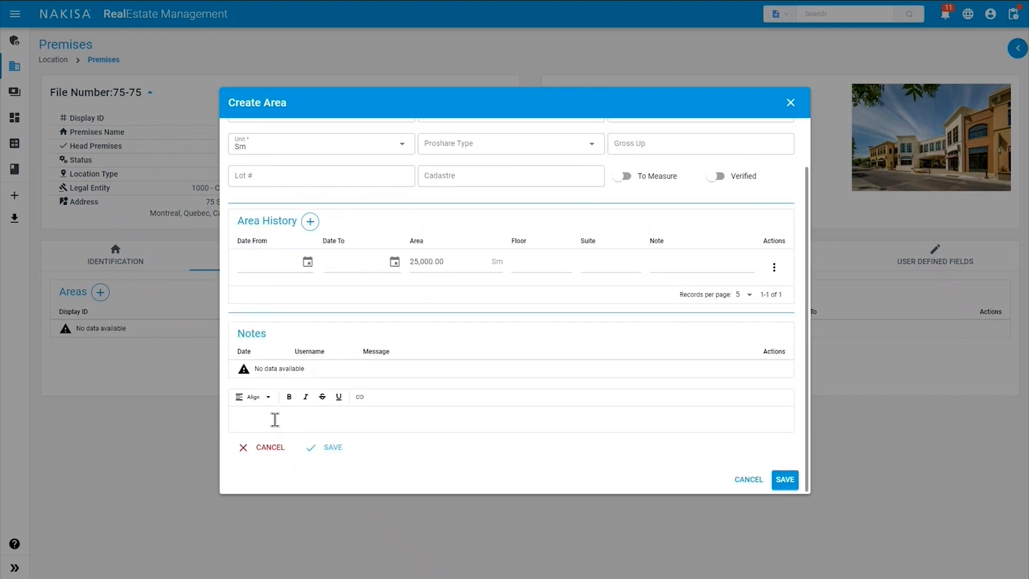
pyautogui.click(274, 419)
pyautogui.click(263, 448)
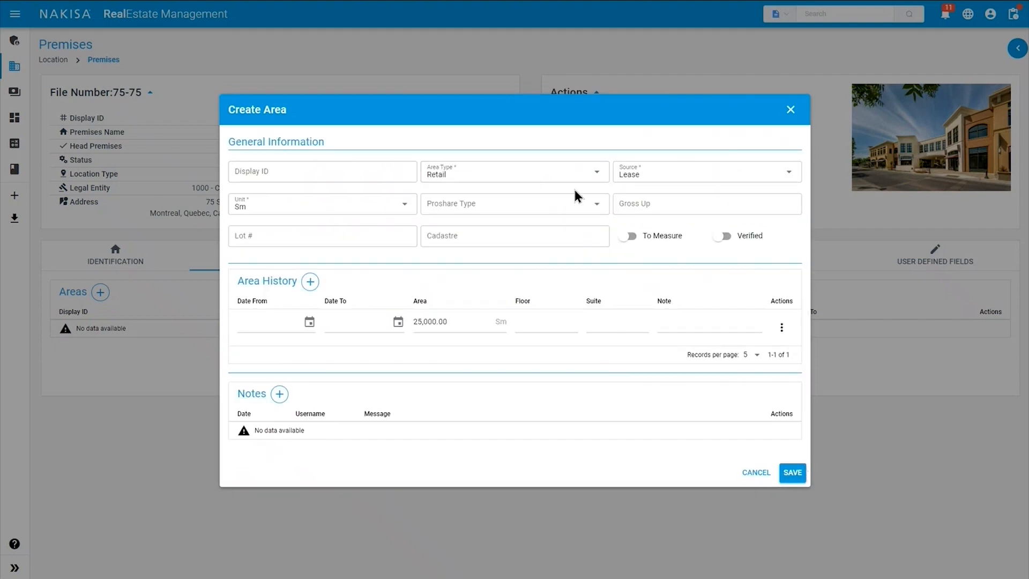
pyautogui.click(795, 477)
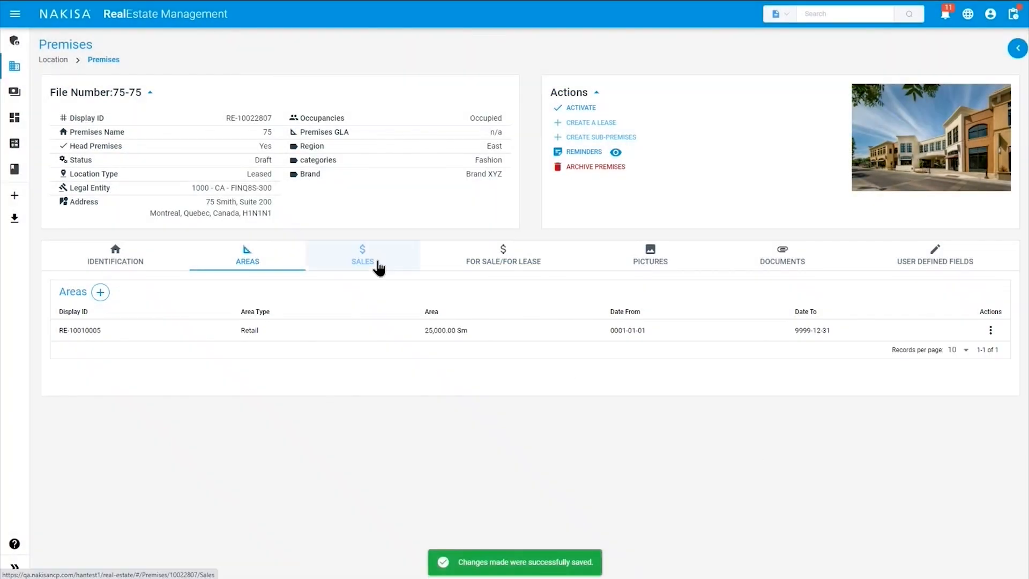
# Show the Sales tab of premises 75-75, which has no entries.
pyautogui.click(379, 267)
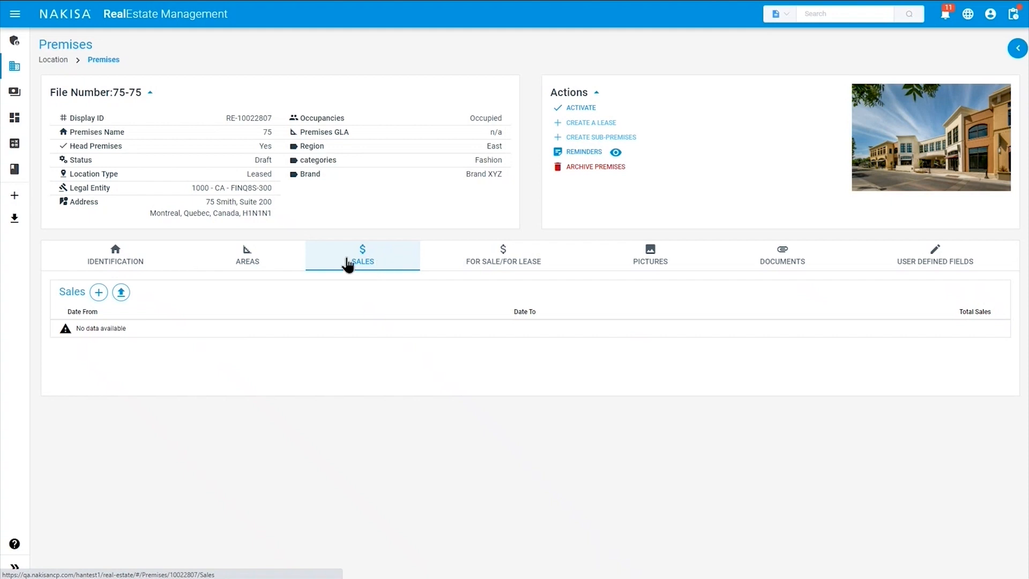
# Start a new sale record with category Clothes and subcategory T-Shirt.
pyautogui.click(98, 293)
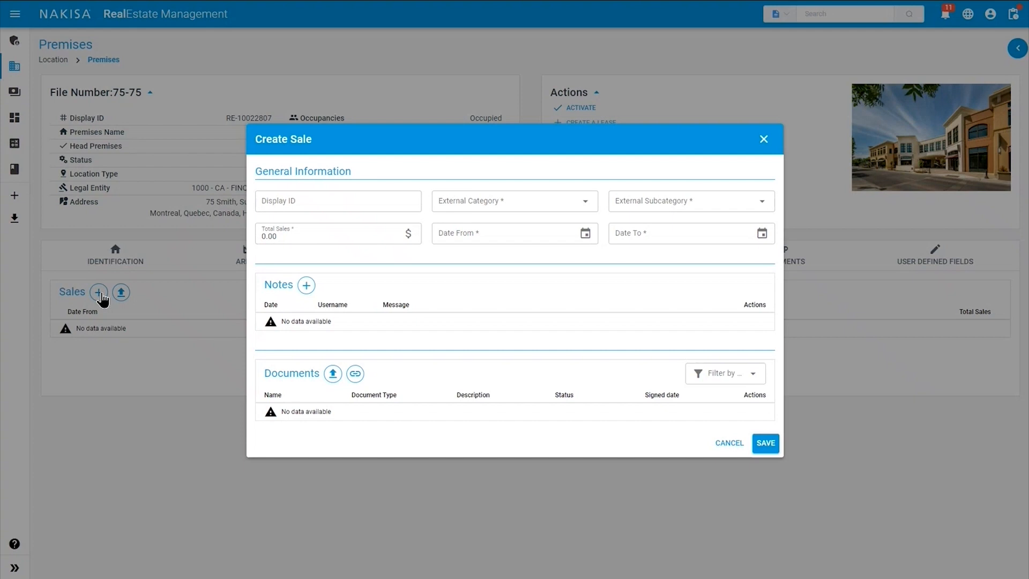
pyautogui.click(496, 207)
pyautogui.click(453, 340)
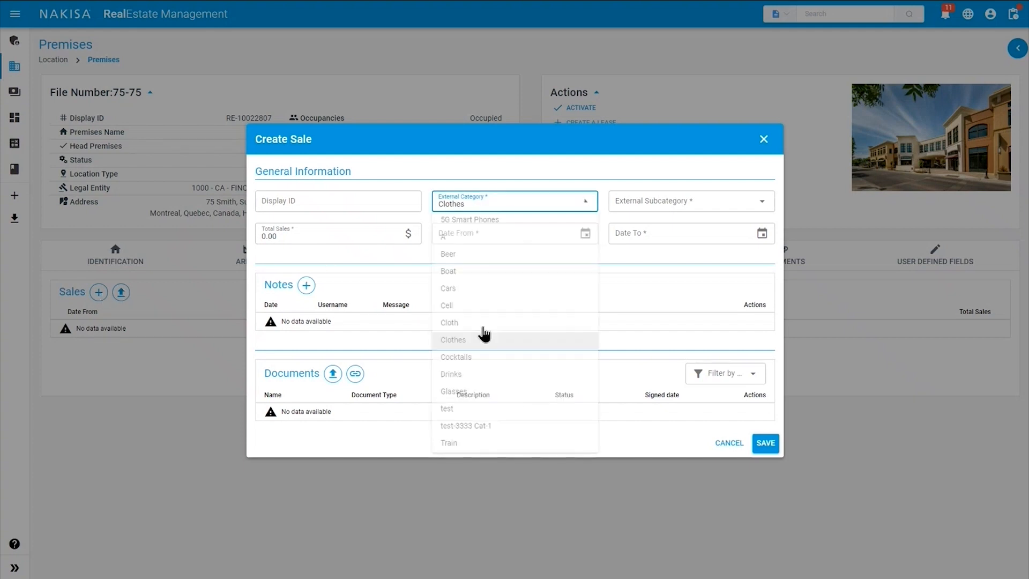
pyautogui.click(637, 208)
pyautogui.click(640, 236)
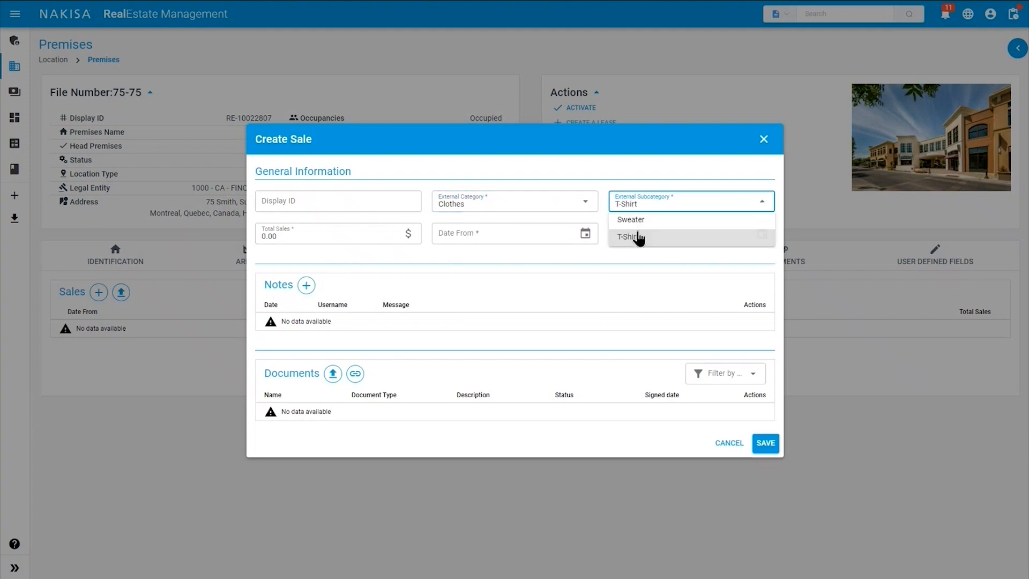
# Enter total sales 60,000.00 for 2020-01-01 to 2020-12-31 and save the sale.
pyautogui.click(314, 236)
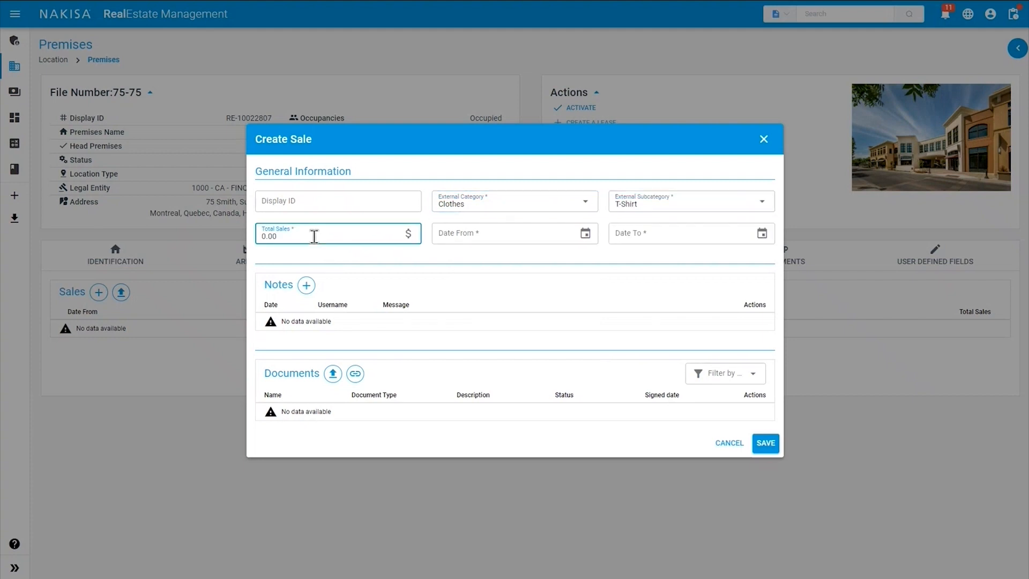
pyautogui.write('60,000.00')
pyautogui.click(461, 235)
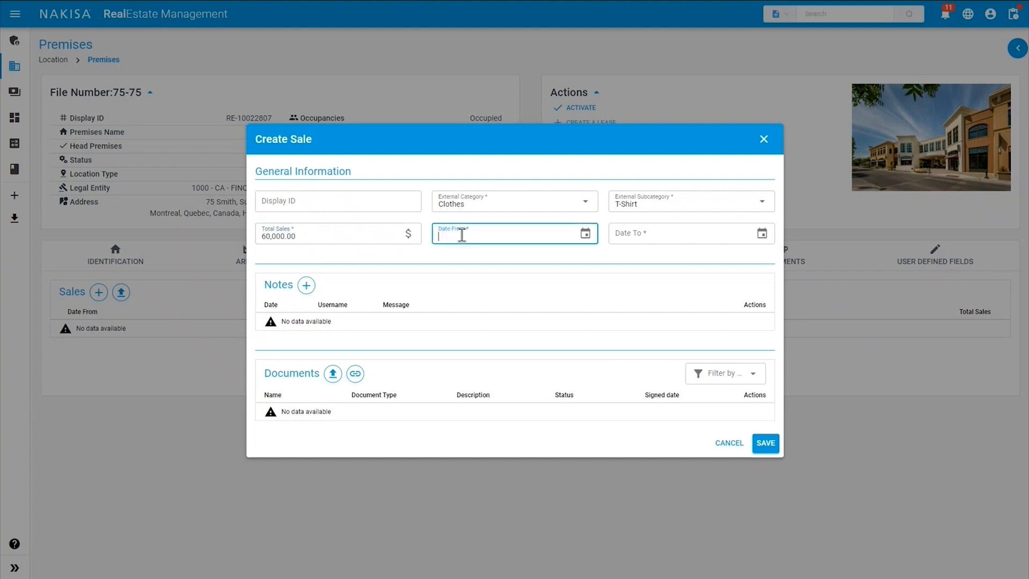
pyautogui.write('2020-01-01')
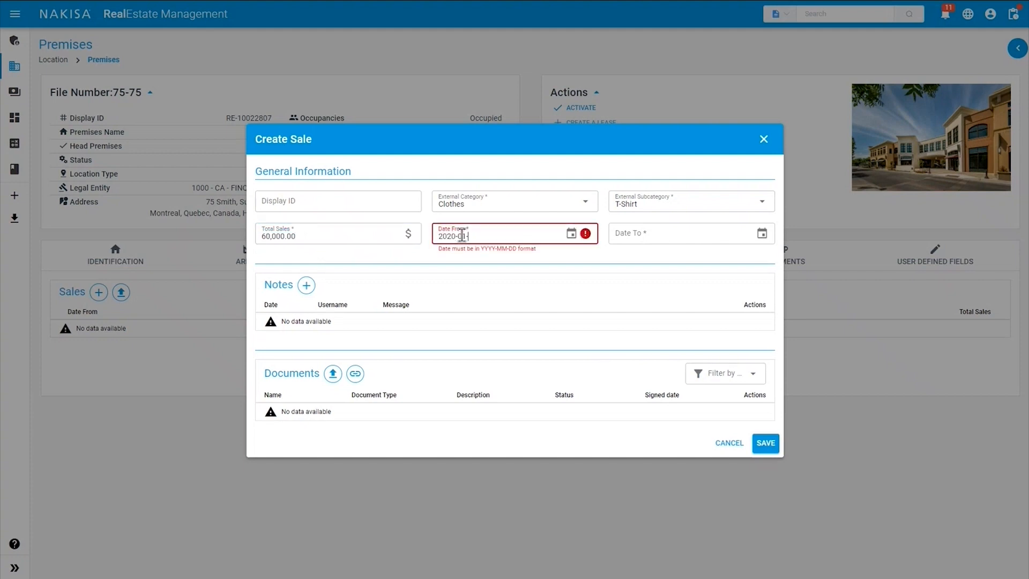
pyautogui.press('Tab')
pyautogui.write('20')
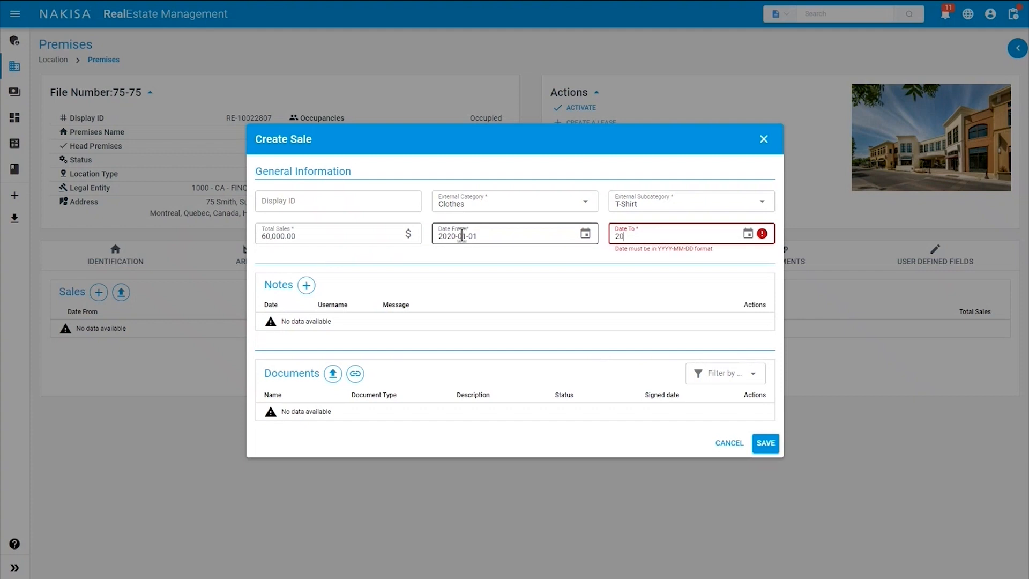
pyautogui.write('20-12-31')
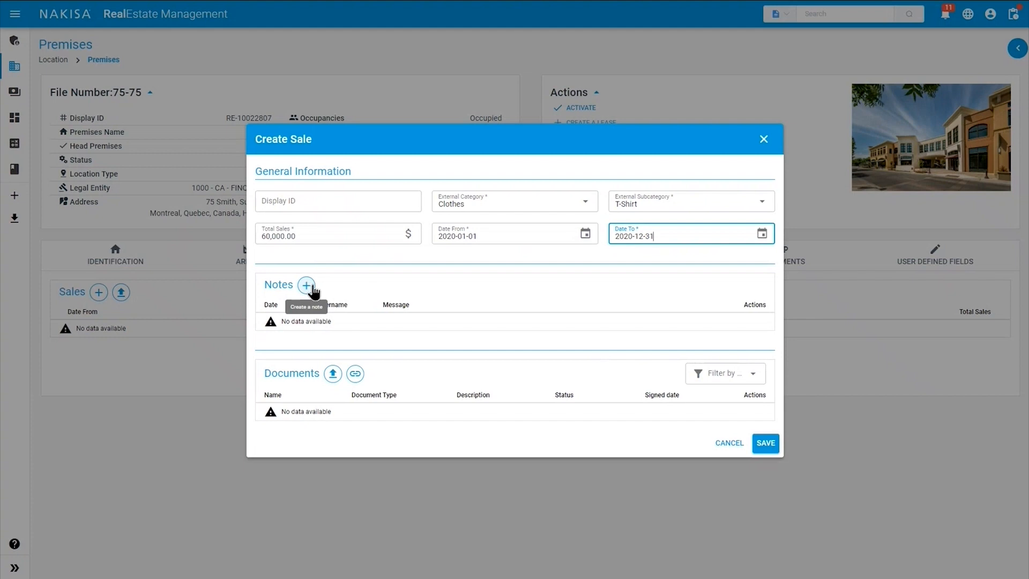
pyautogui.click(762, 449)
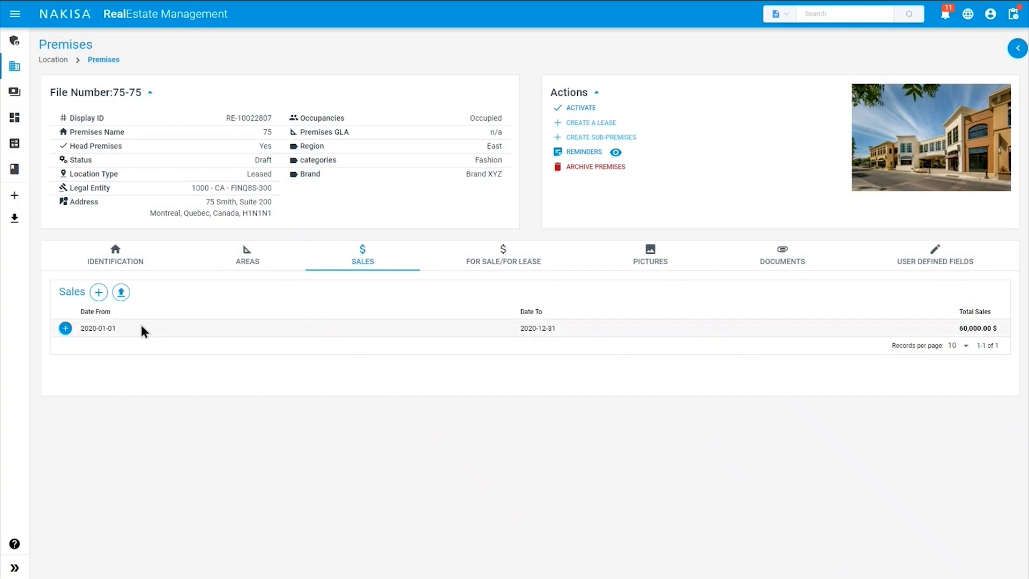
# Open the For Sale/For Lease listings and cancel a new listing without saving.
pyautogui.click(496, 258)
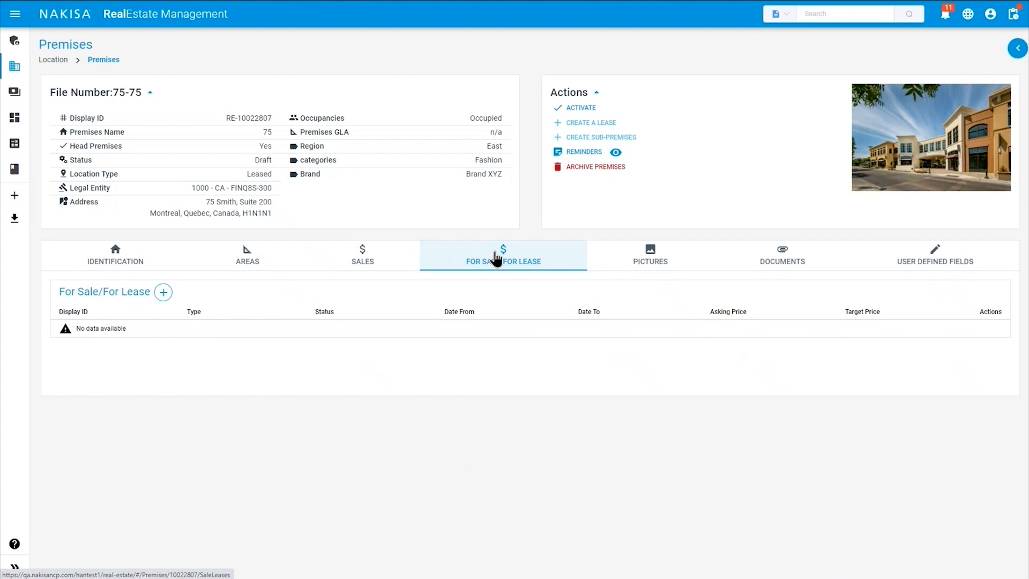
pyautogui.click(166, 300)
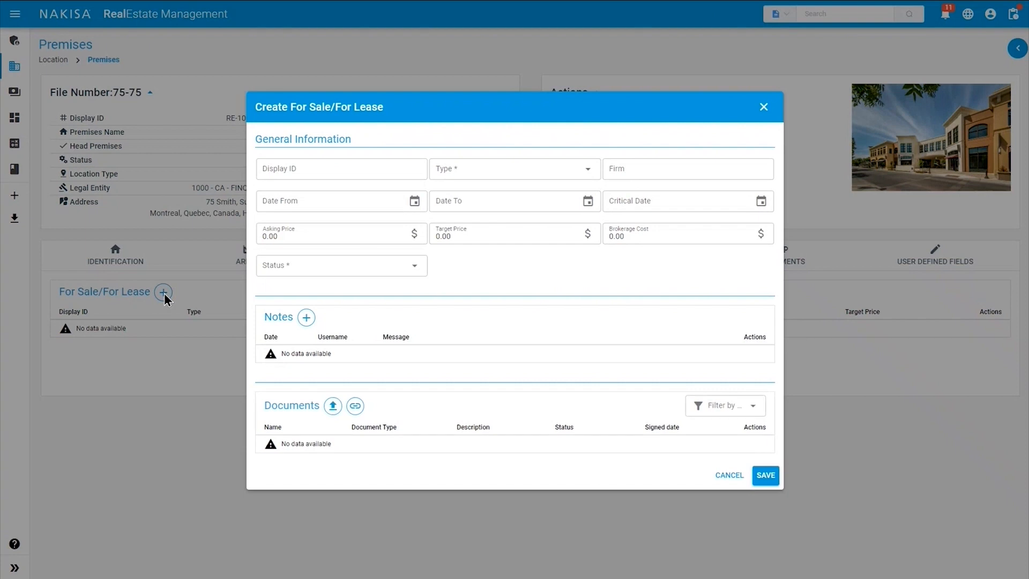
pyautogui.click(542, 175)
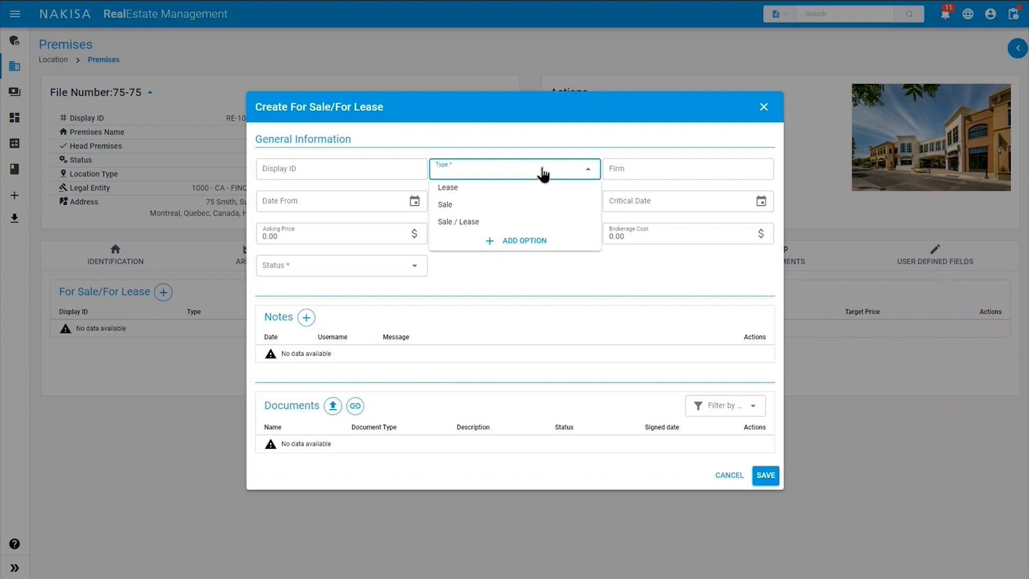
pyautogui.click(542, 174)
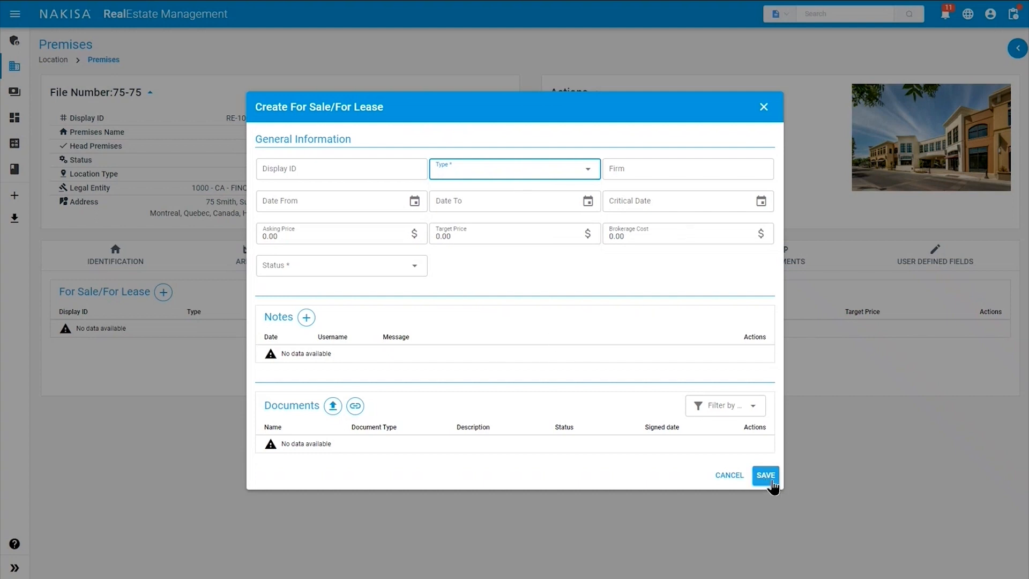
pyautogui.click(763, 106)
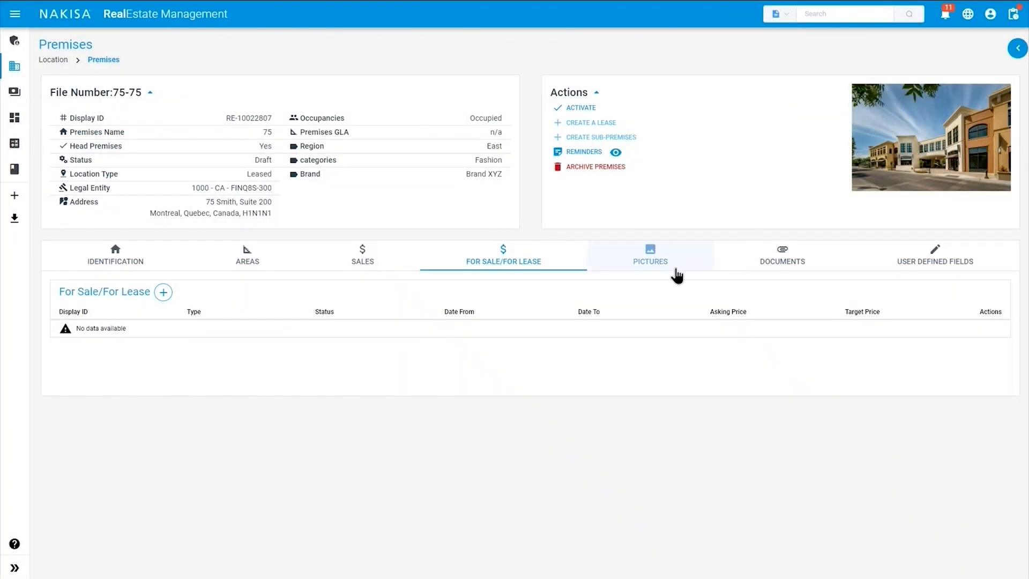
# Upload and save Headquarter office.jpg as a premises picture, then show the Documents list.
pyautogui.click(677, 269)
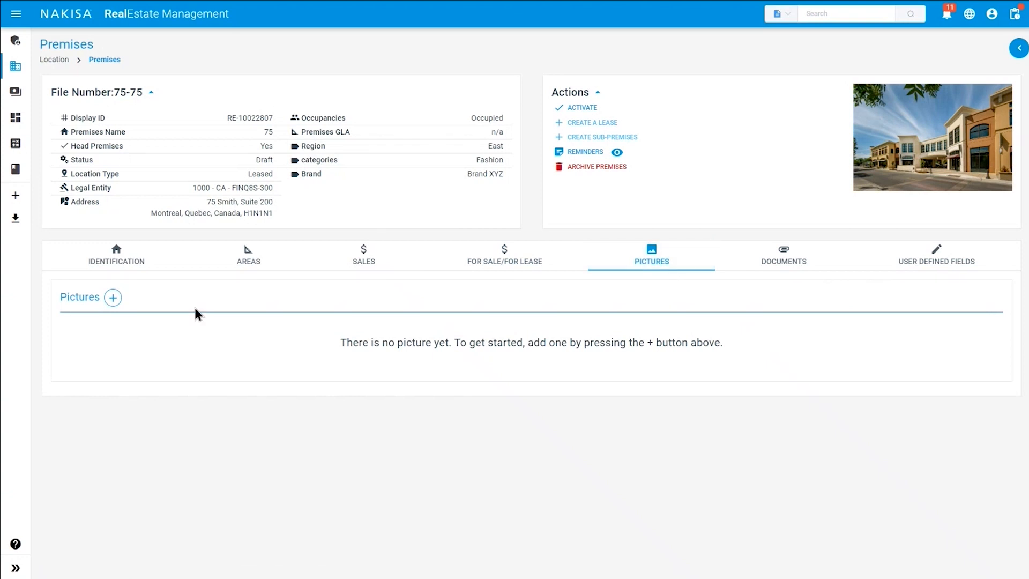
pyautogui.click(112, 297)
pyautogui.click(601, 258)
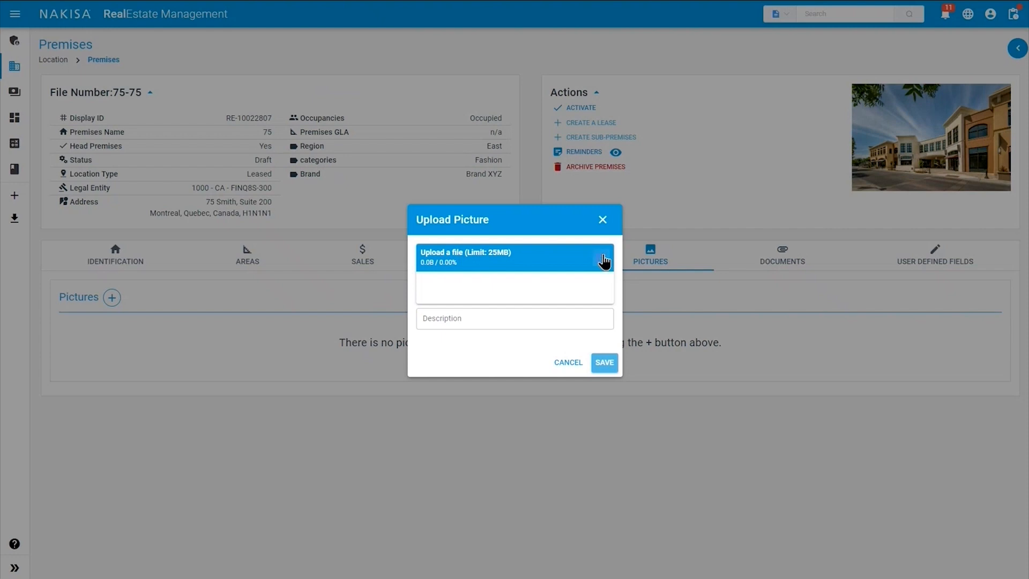
pyautogui.click(135, 94)
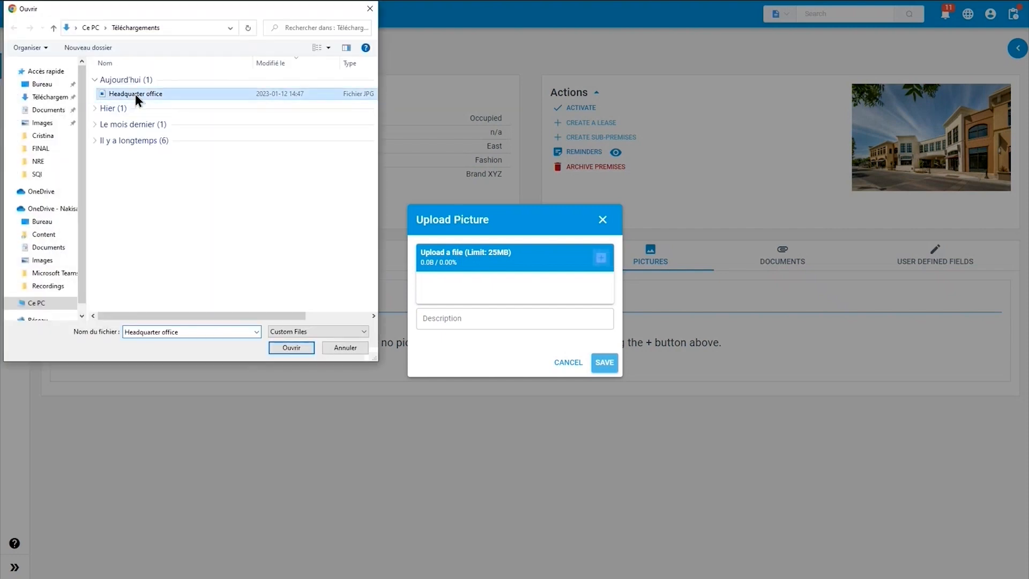
pyautogui.click(291, 348)
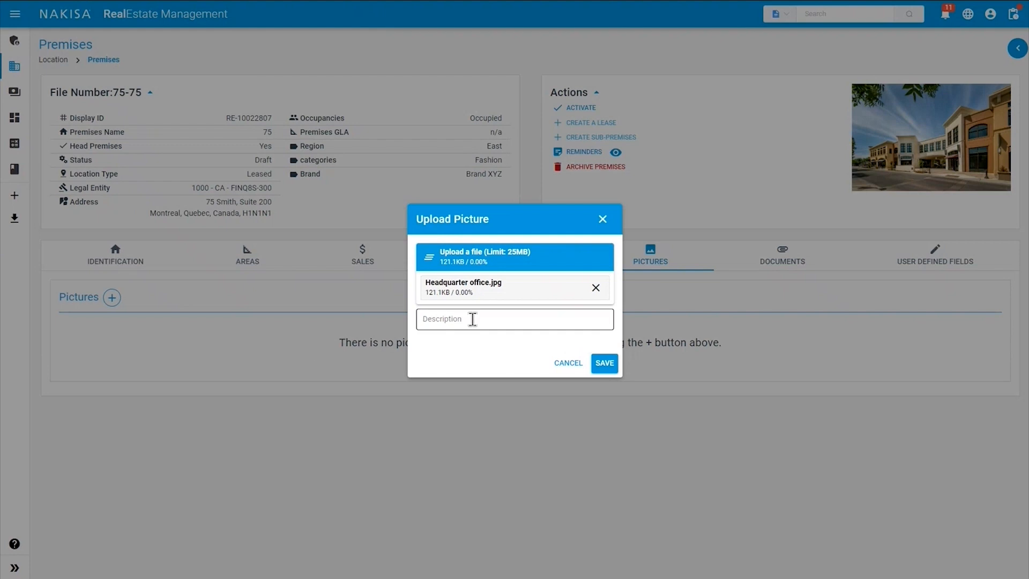
pyautogui.click(604, 362)
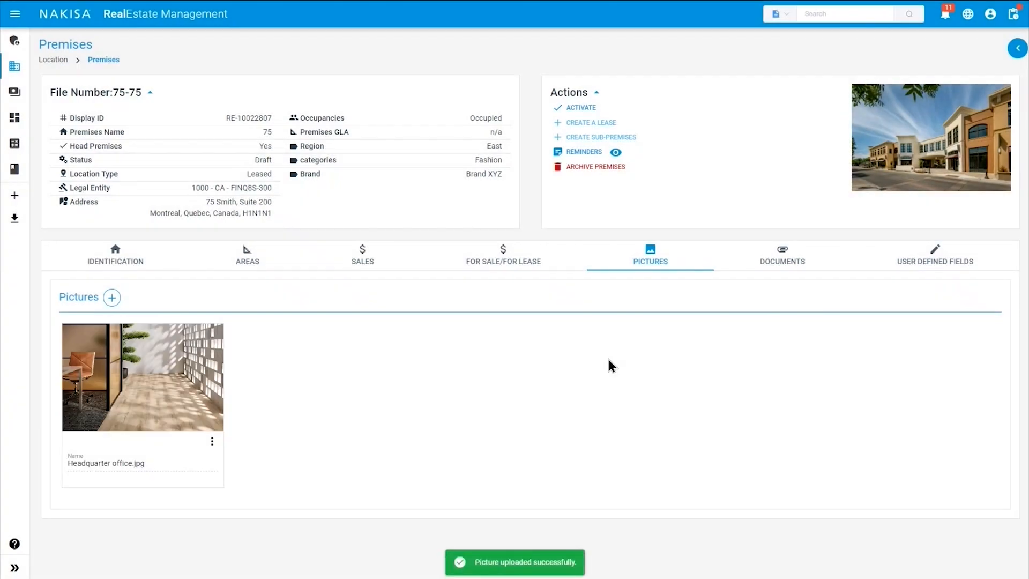
pyautogui.click(778, 263)
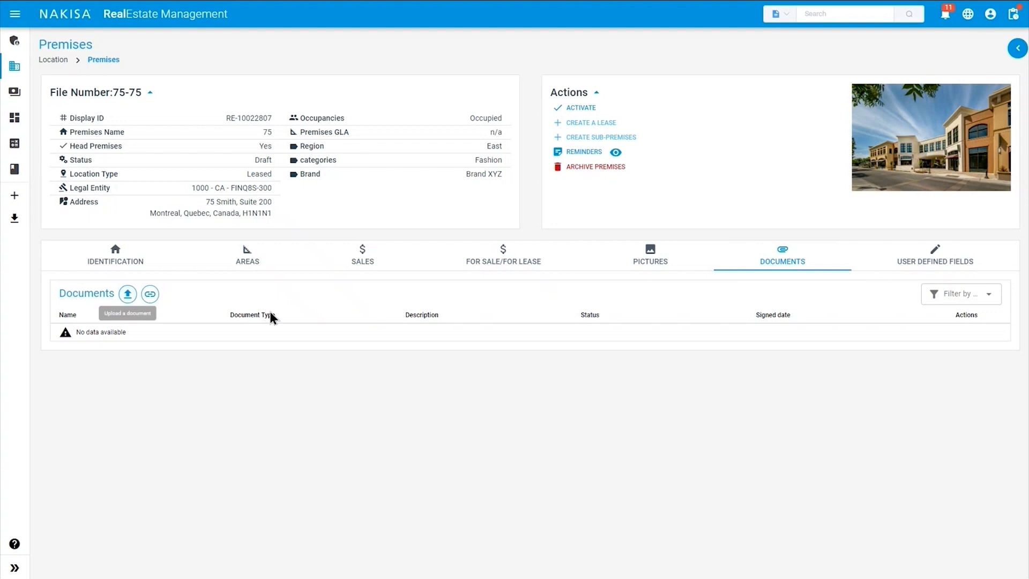
# Show premises 75's User Defined Fields with the Special date group expanded, revealing the empty Opening date.
pyautogui.click(966, 267)
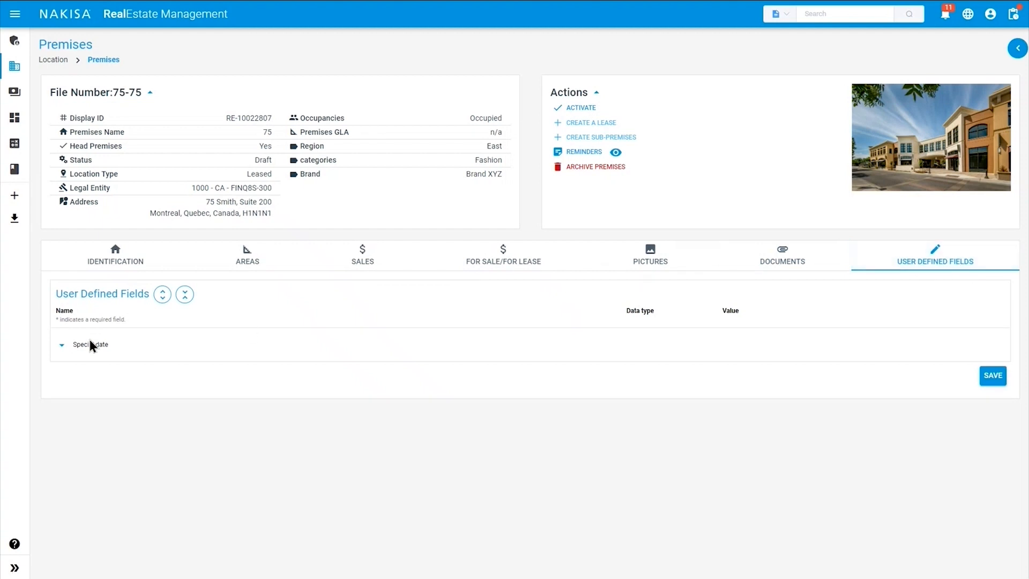
pyautogui.click(63, 347)
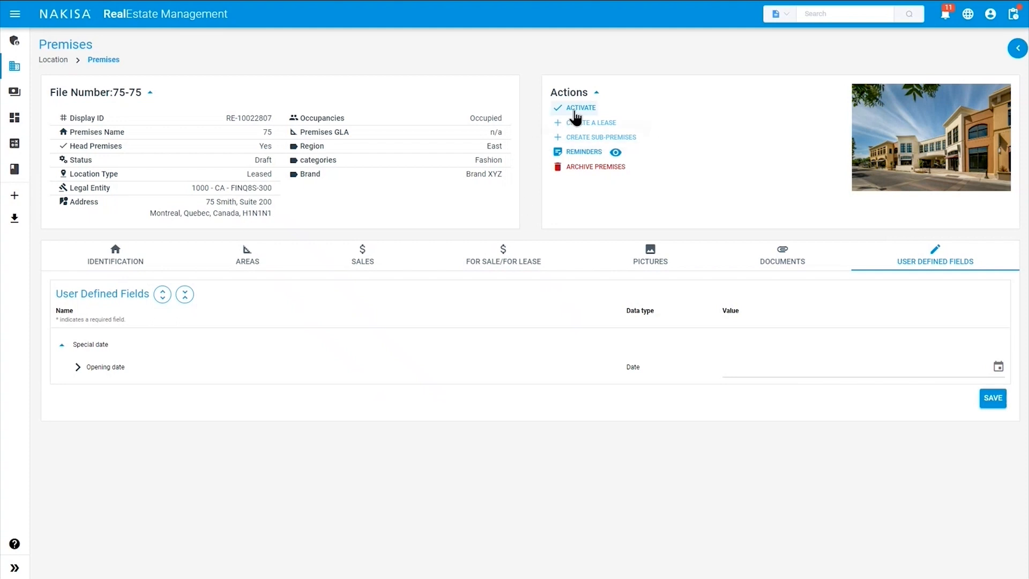
# Activate premises 75-75 and confirm in the navigation tree it appears as Active under premises 75.
pyautogui.click(576, 113)
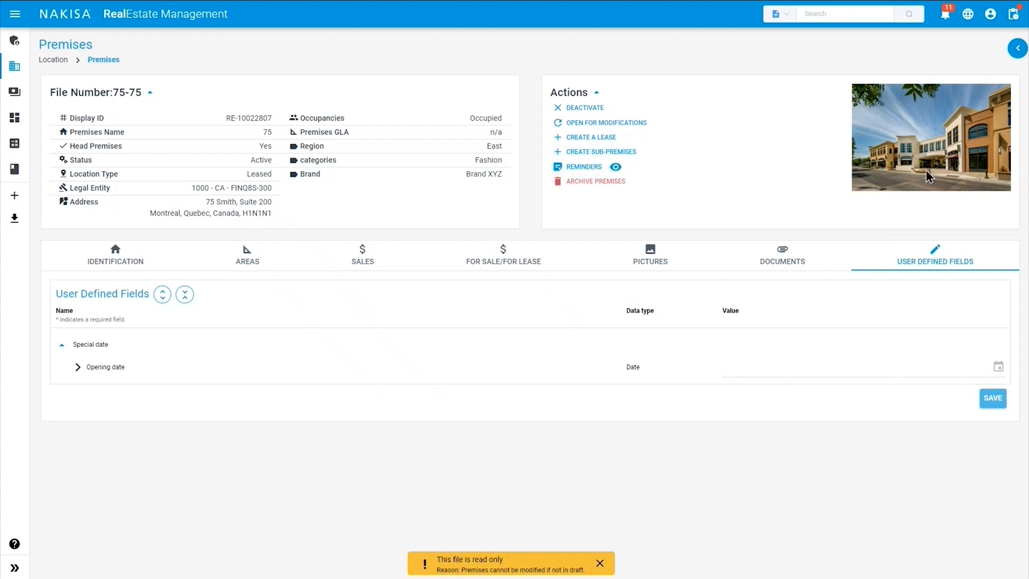
pyautogui.click(1017, 49)
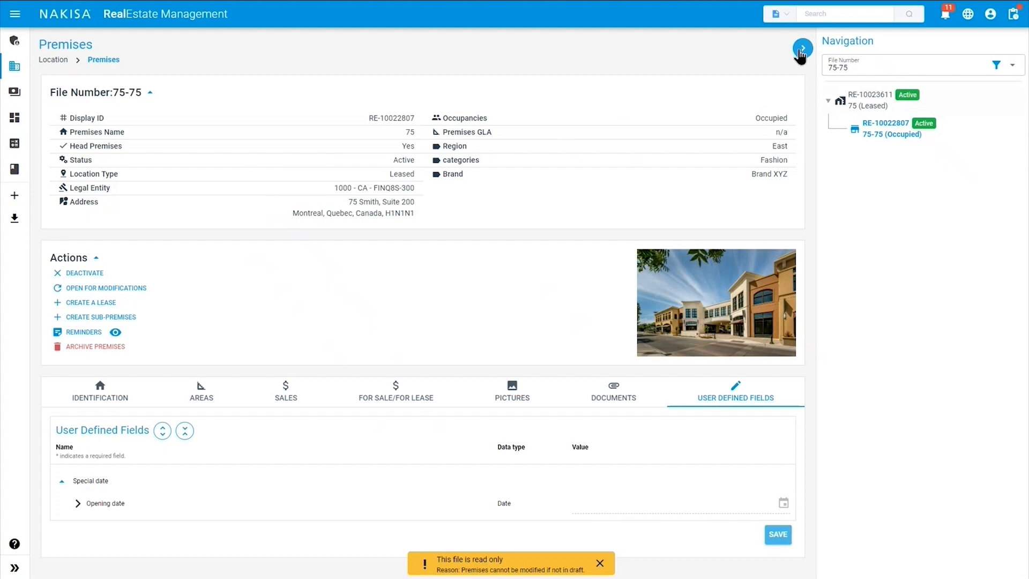
pyautogui.click(801, 53)
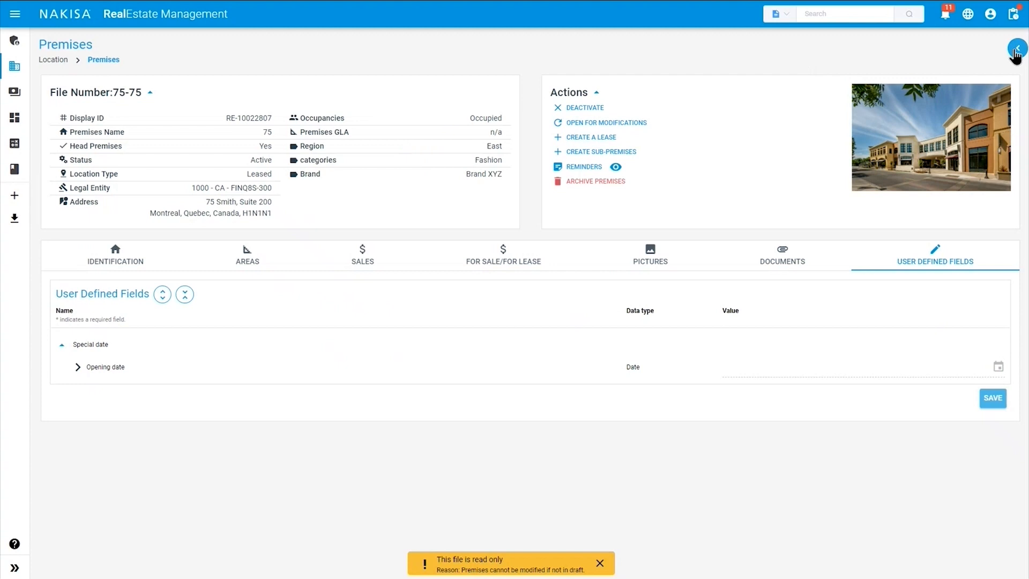
pyautogui.click(1016, 49)
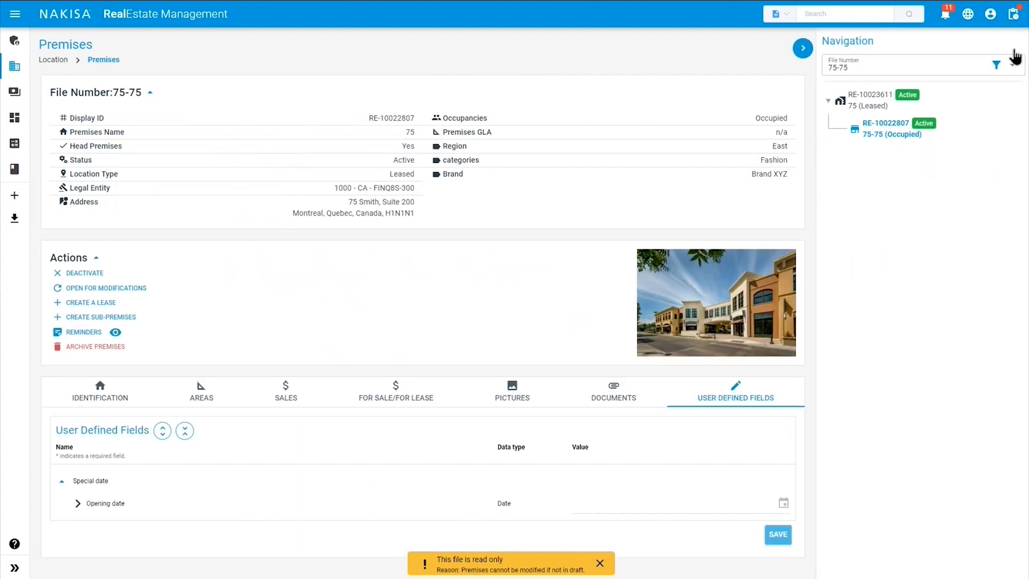